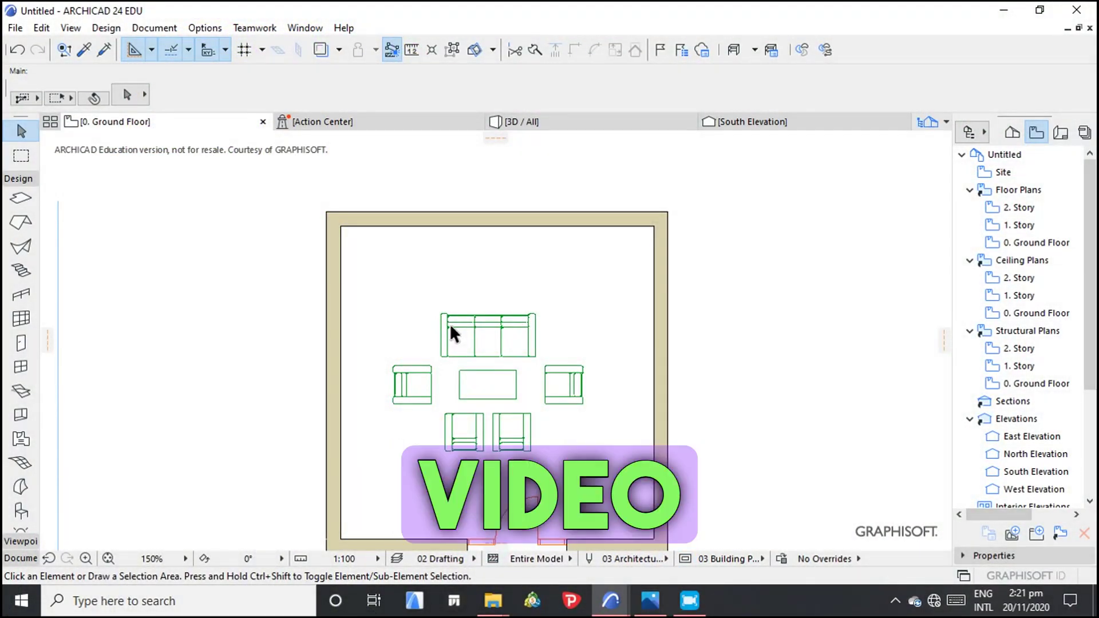
Step: Select the room's four walls and review their 300 mm Structural - Bearing settings, leaving them unchanged
scroll(449, 324, "down", 1)
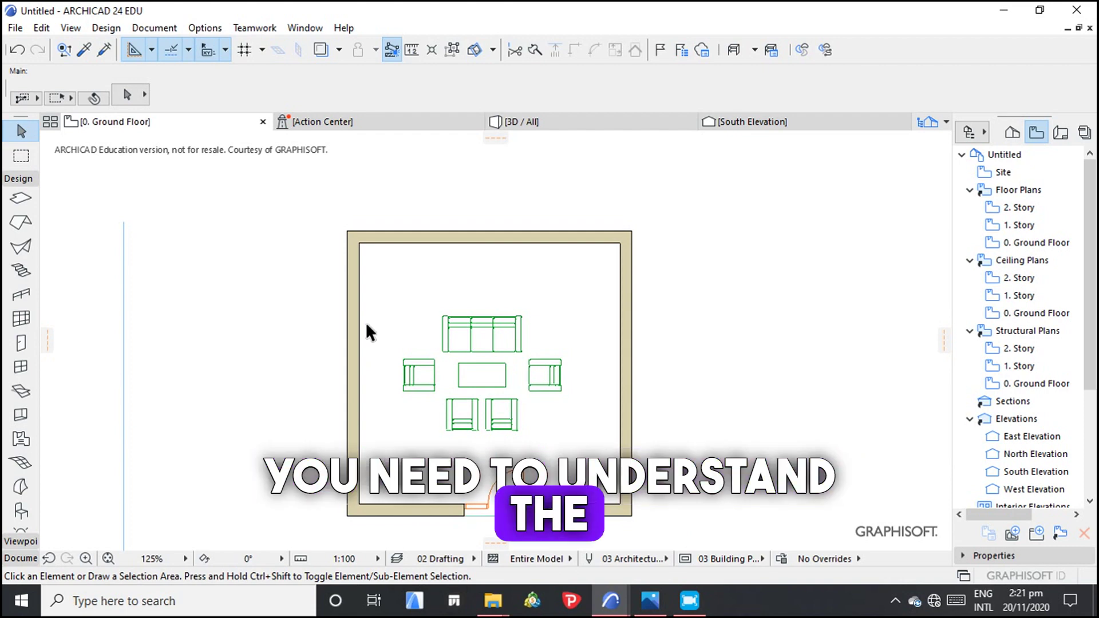
left_click(357, 330)
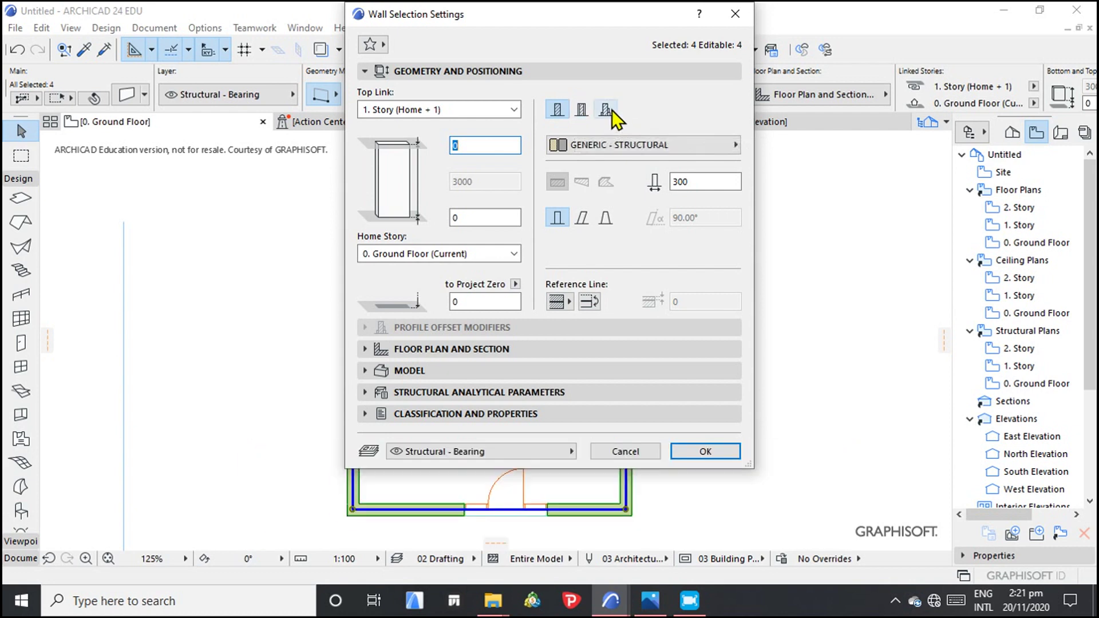
left_click(735, 13)
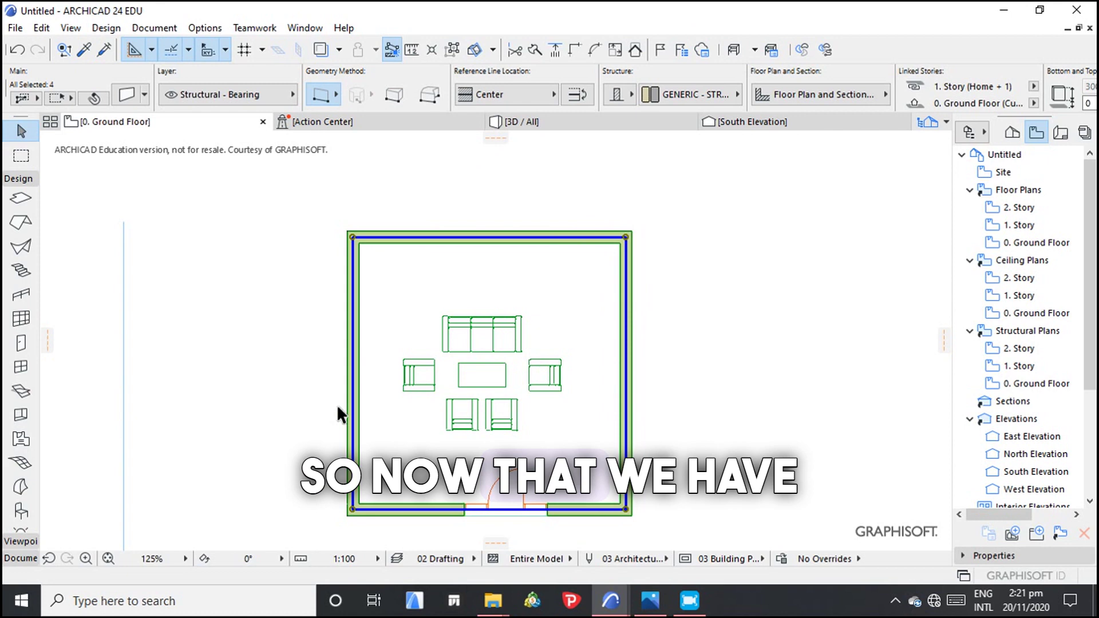
Step: Change the four walls' structure to Composite, check the filled core, then reselect them
left_click(631, 94)
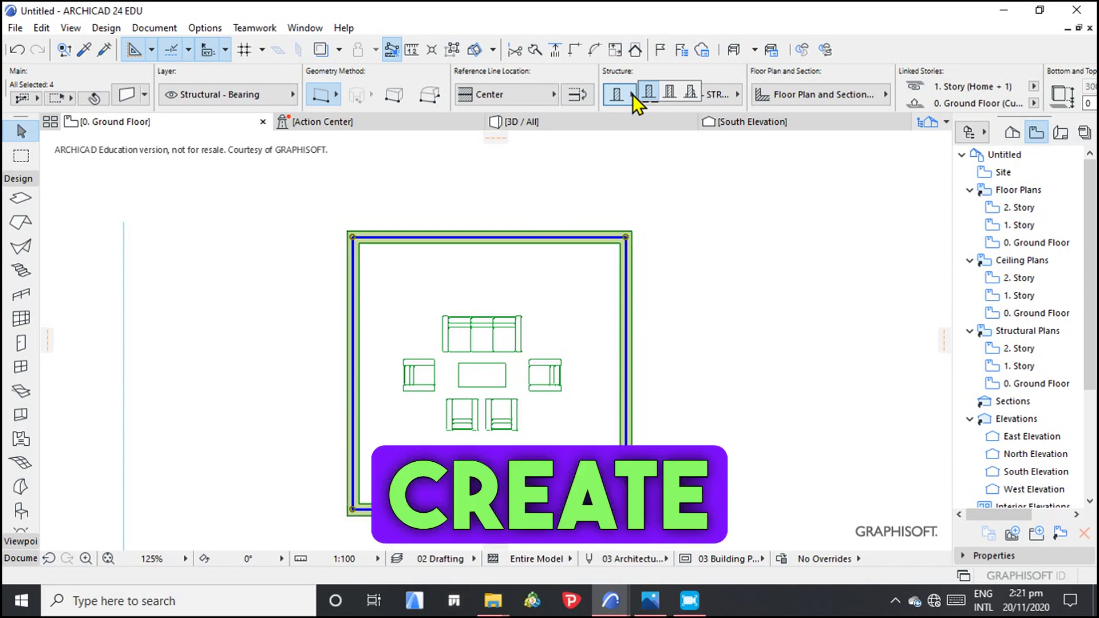
left_click(668, 92)
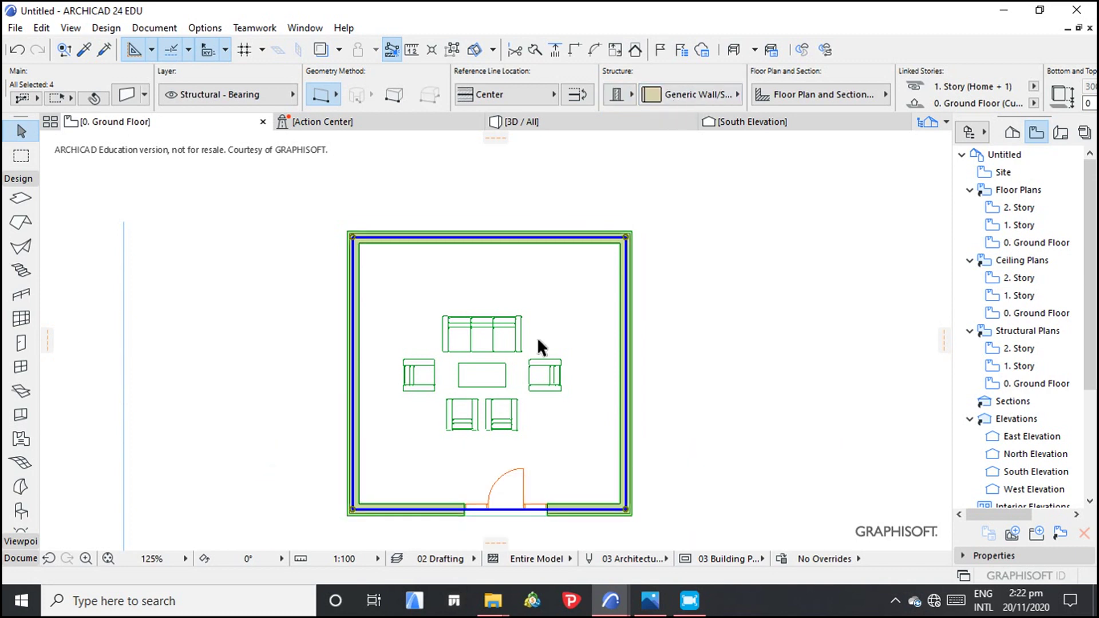
scroll(459, 225, "up", 5)
key("Escape")
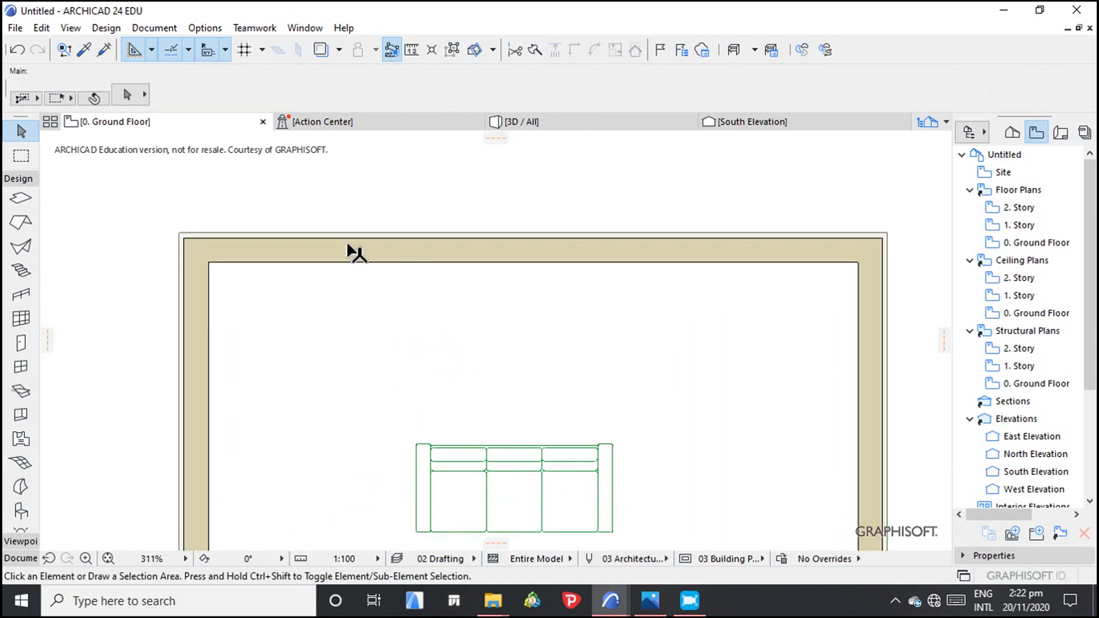
scroll(184, 307, "down", 4)
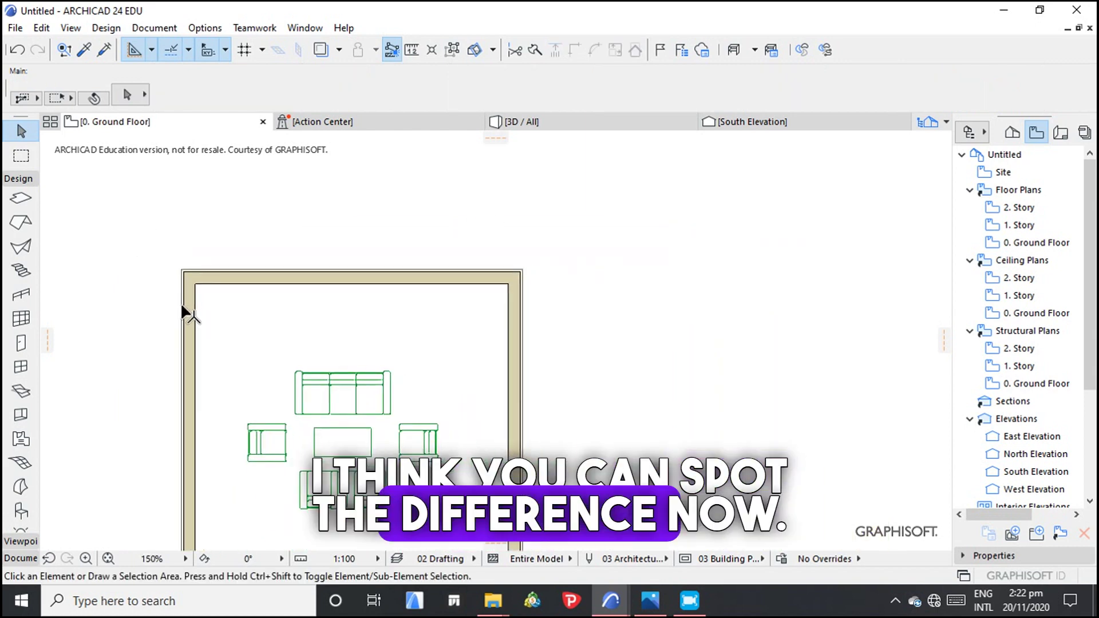
scroll(170, 386, "down", 2)
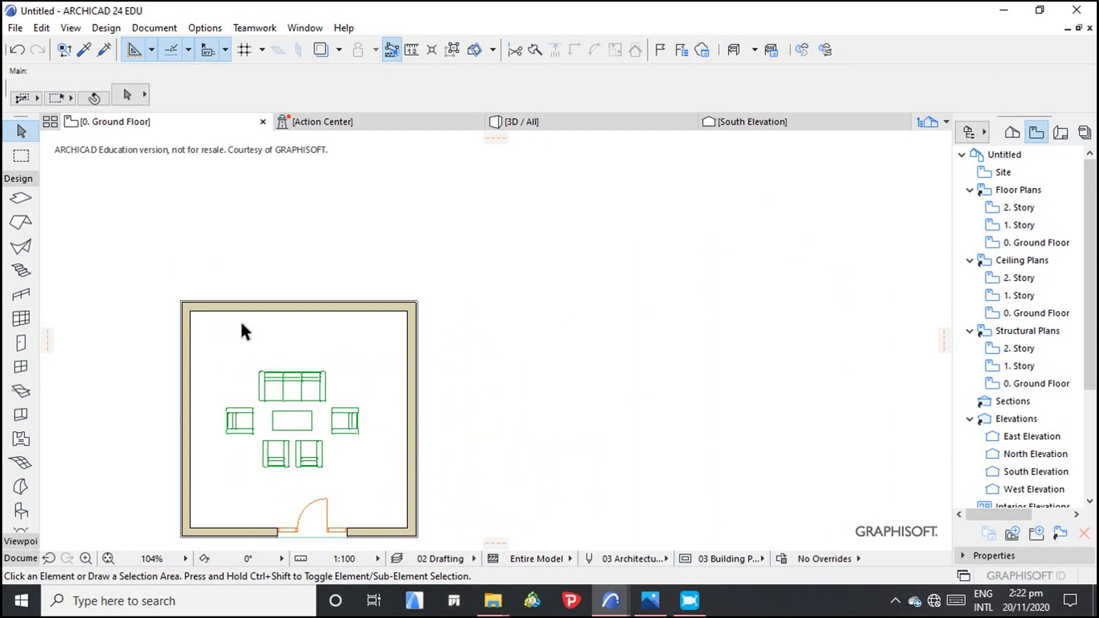
left_click(278, 309)
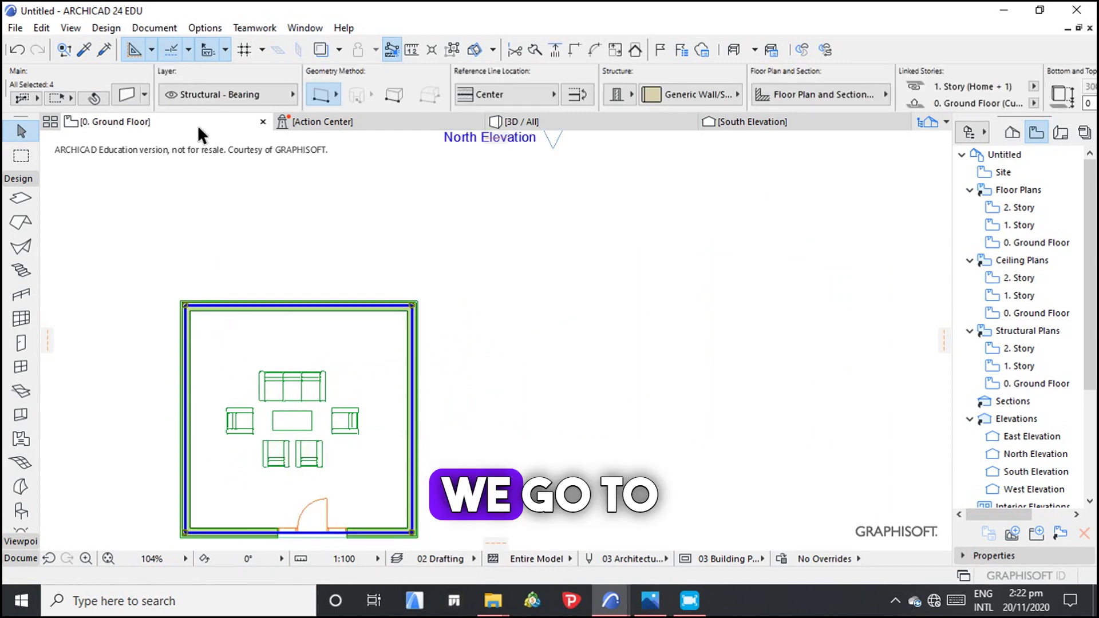
Step: Open the Composites editor from Options > Element Attributes
left_click(204, 27)
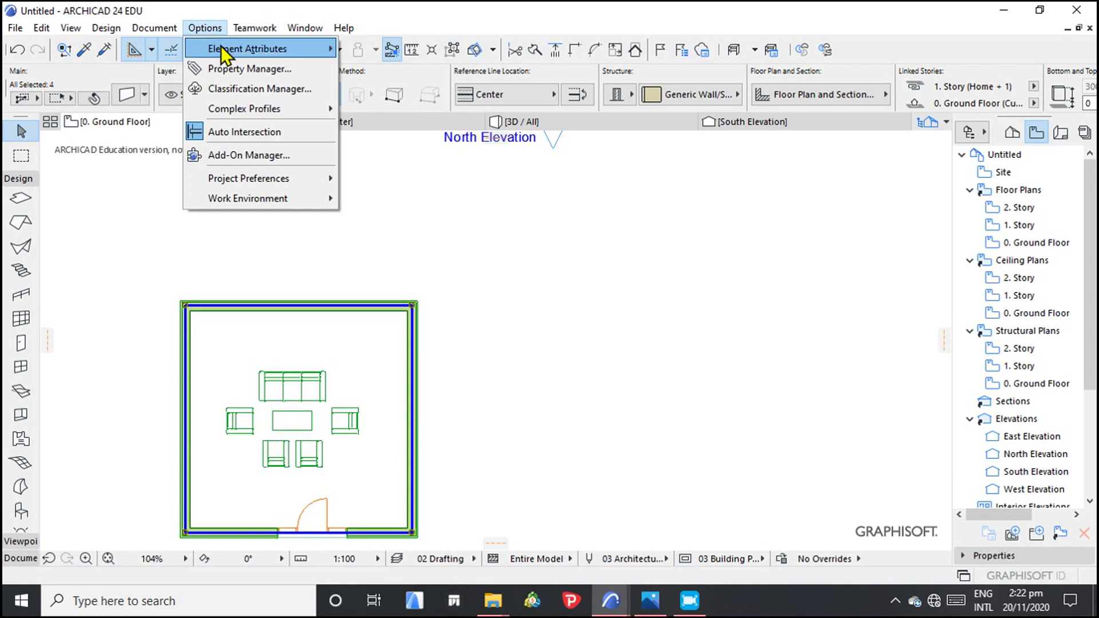
mouse_move(302, 46)
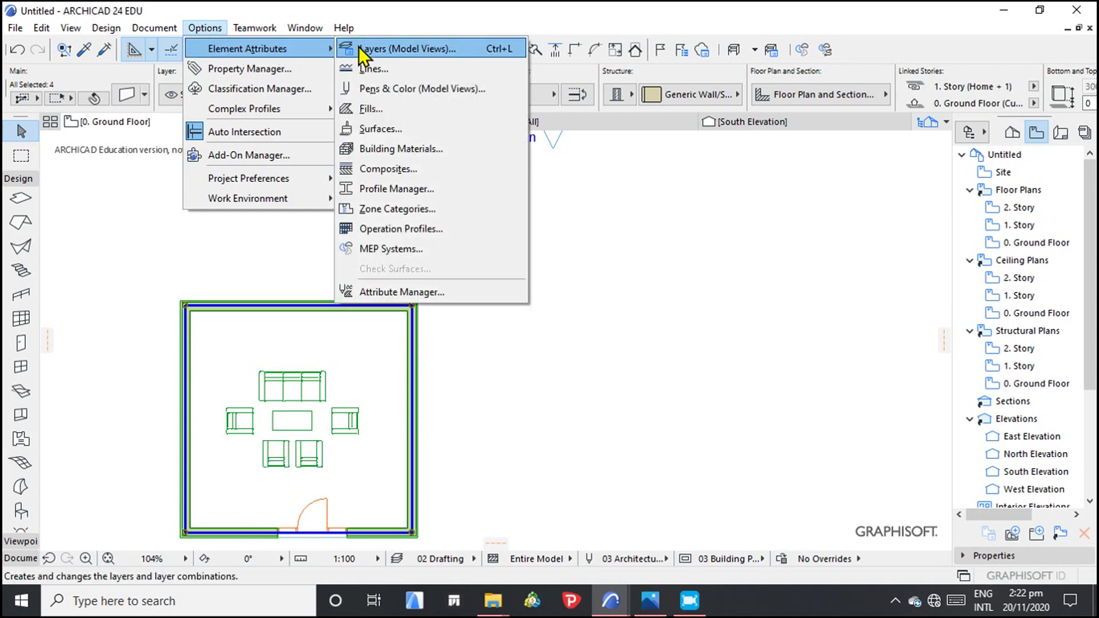
left_click(389, 169)
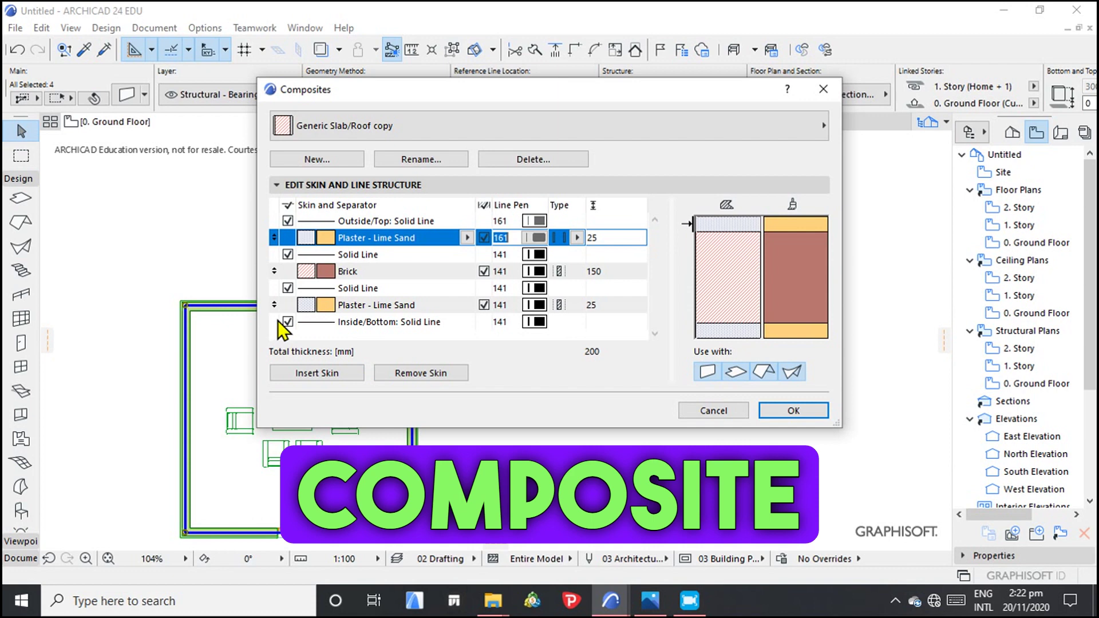
Step: Duplicate Generic Slab/Roof copy as a new composite named 'Custom Wall'
left_click(317, 159)
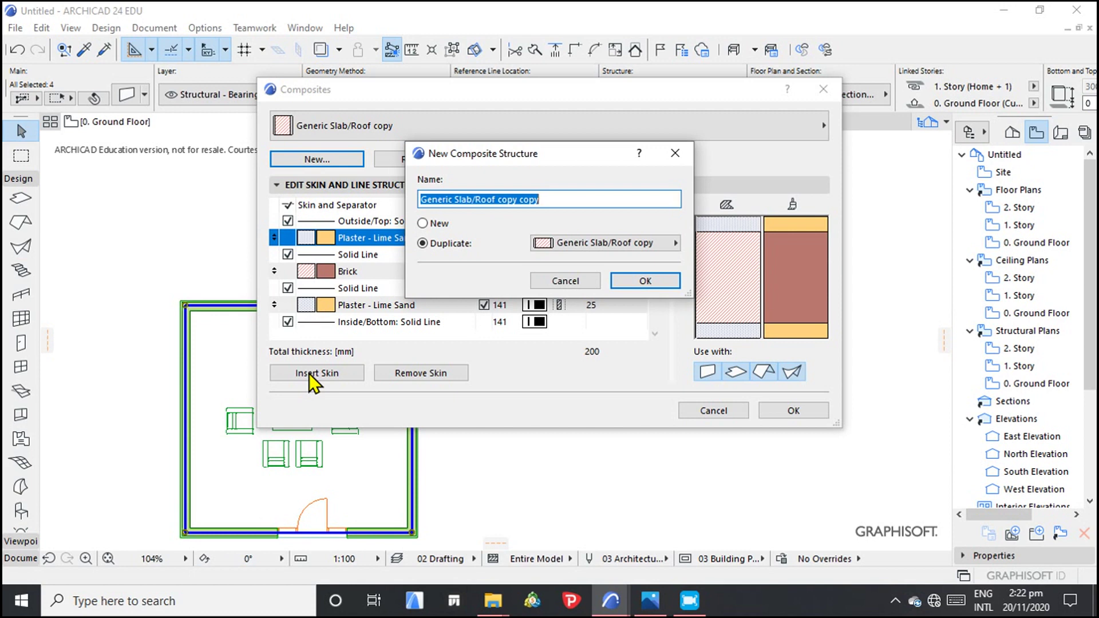
type("c")
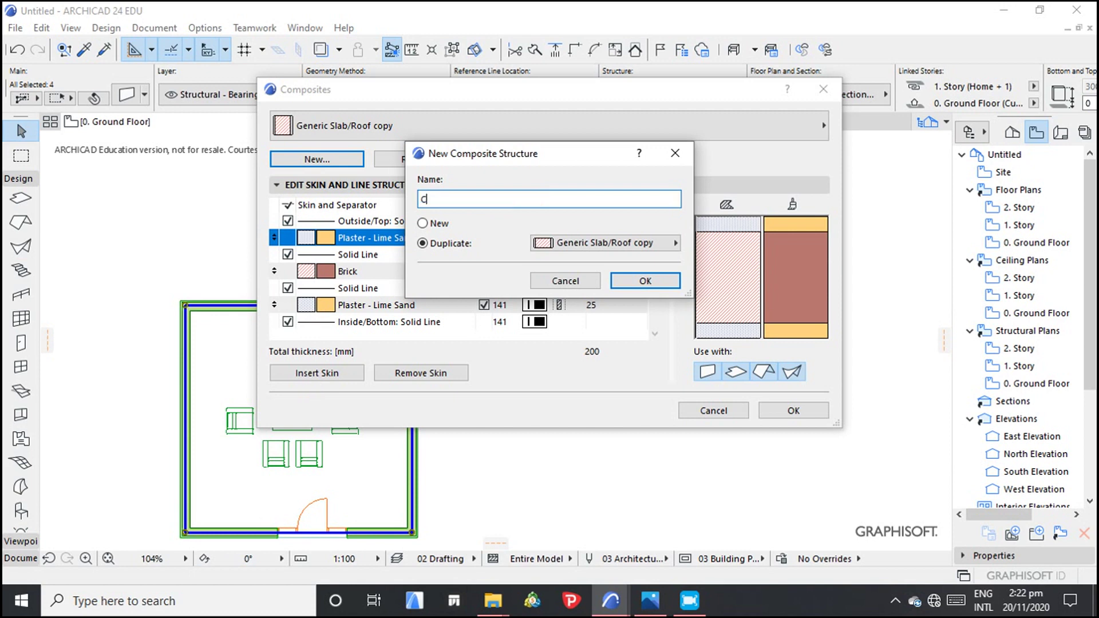
type("us")
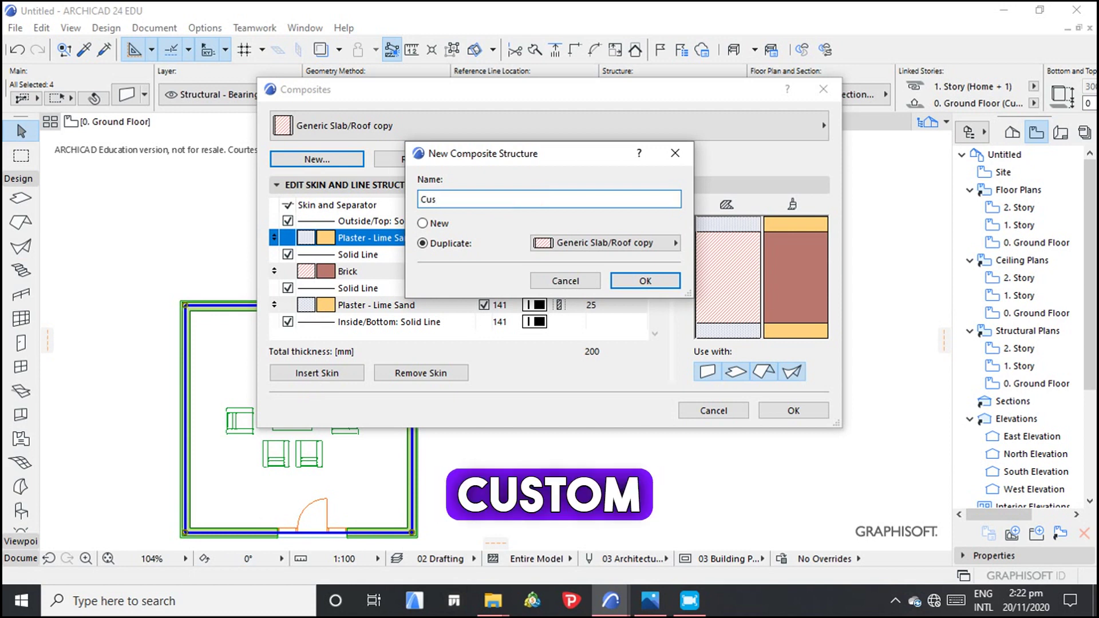
type("tom Wall")
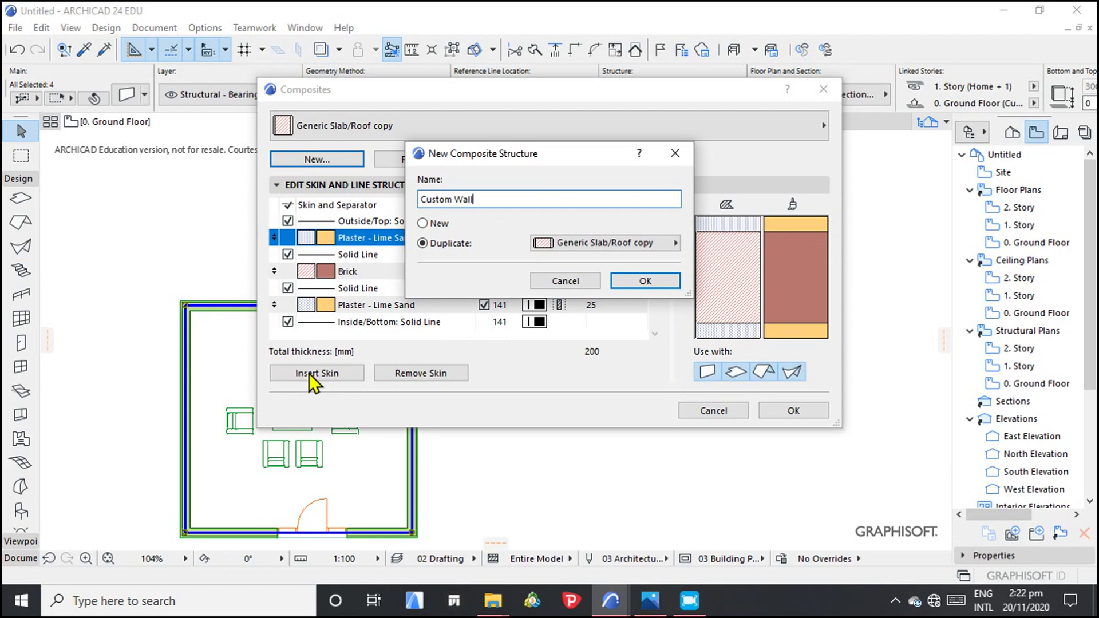
left_click(668, 287)
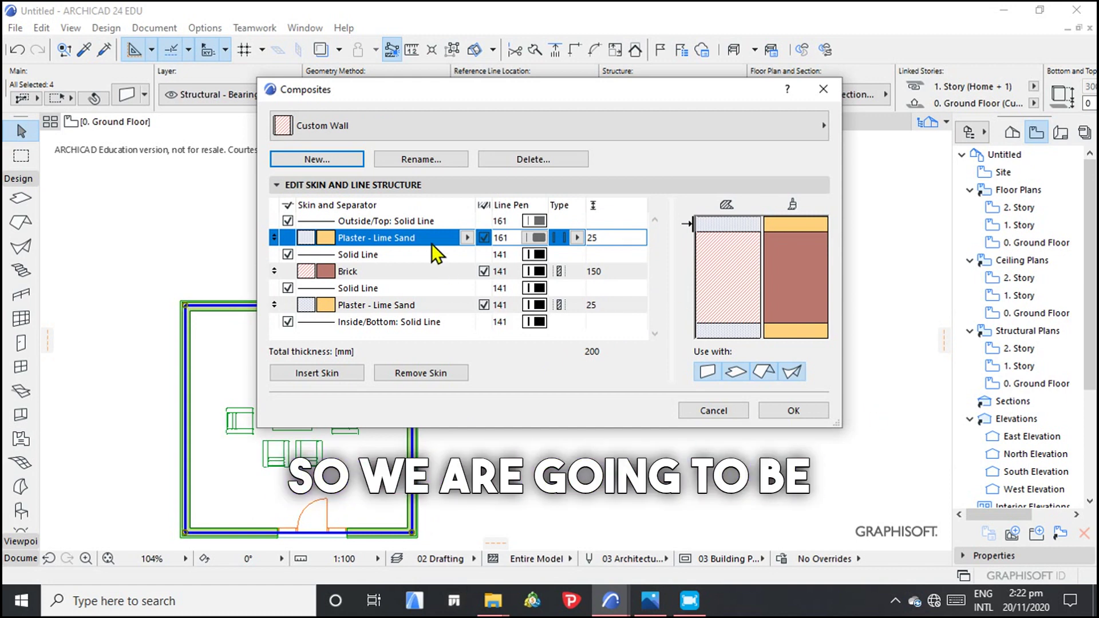
Step: Remove the outer plaster and brick skins, leaving one 25 mm Plaster - Lime Sand skin
left_click(468, 237)
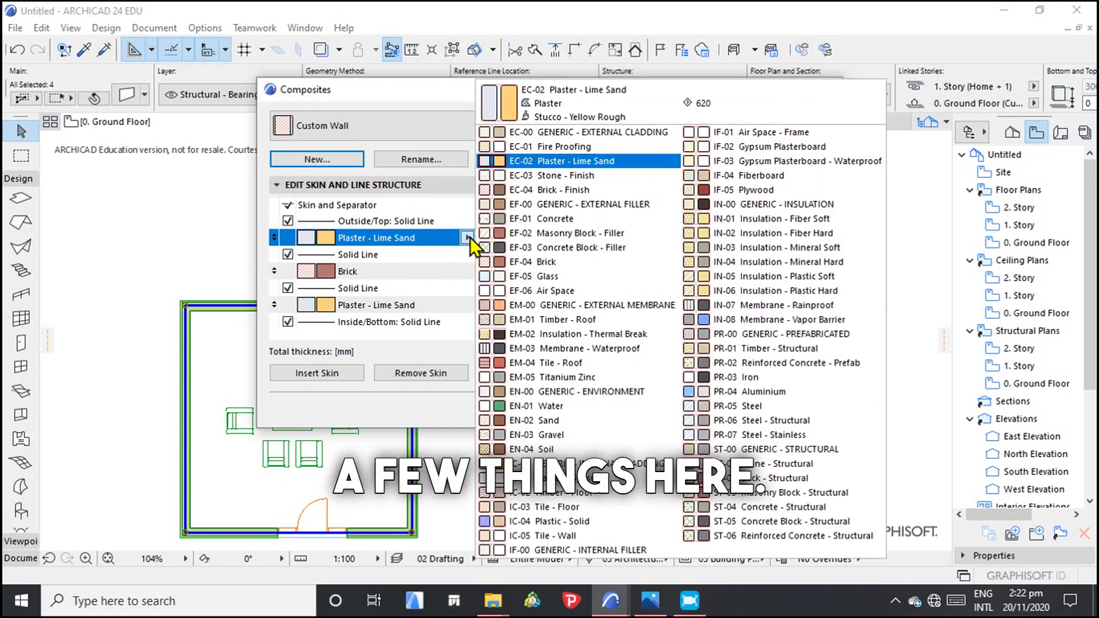
left_click(468, 238)
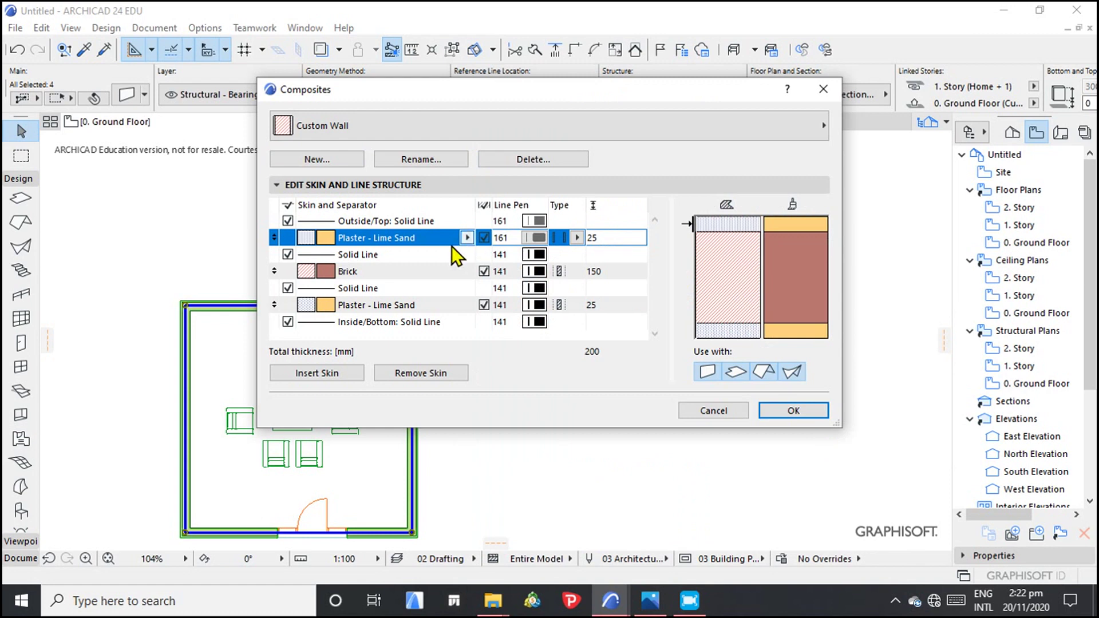
left_click(420, 373)
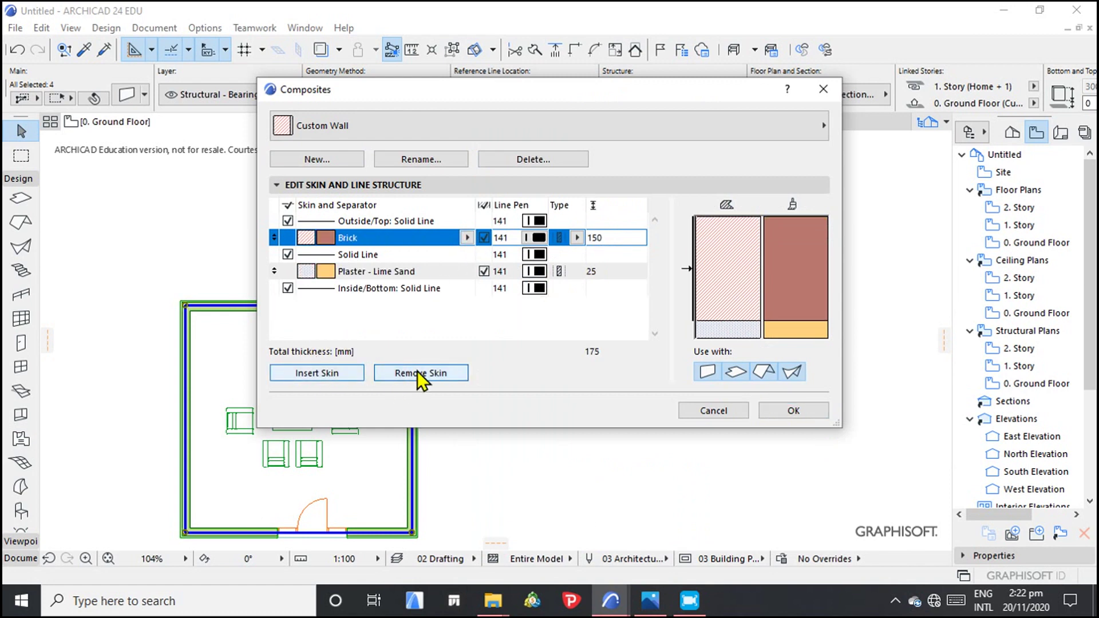
left_click(420, 373)
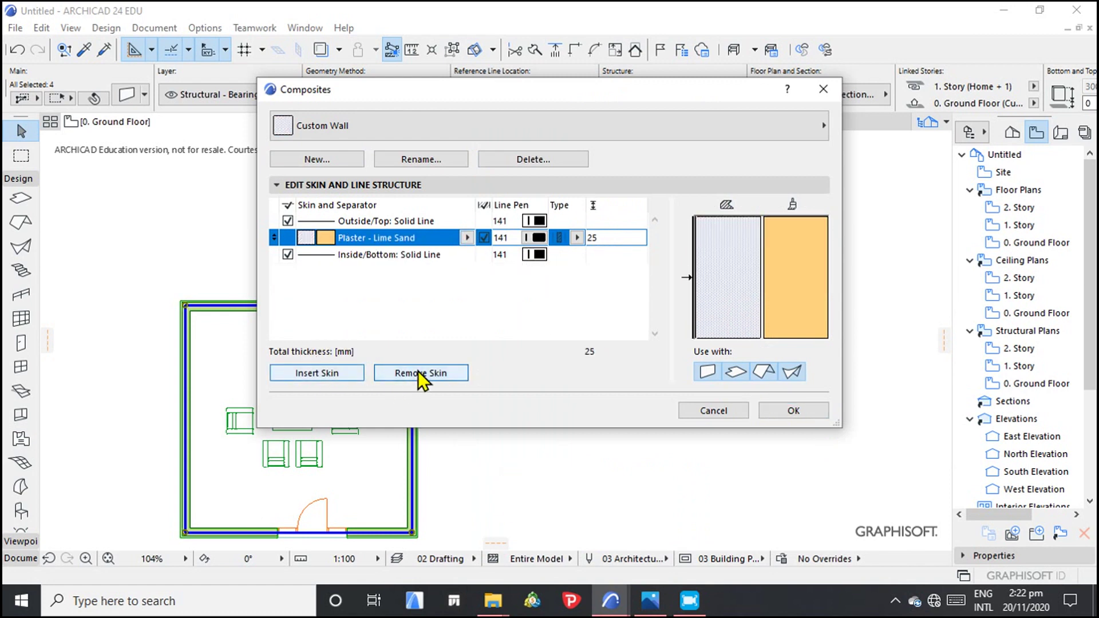
Step: Insert two more 25 mm plaster skins so Custom Wall totals 75 mm
left_click(331, 376)
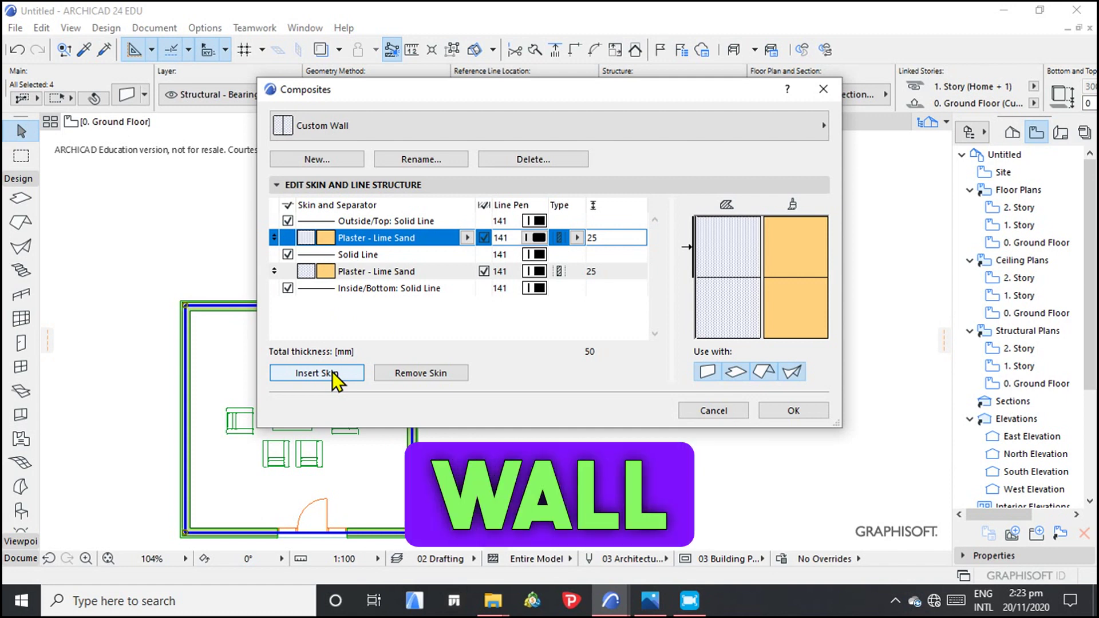
left_click(332, 372)
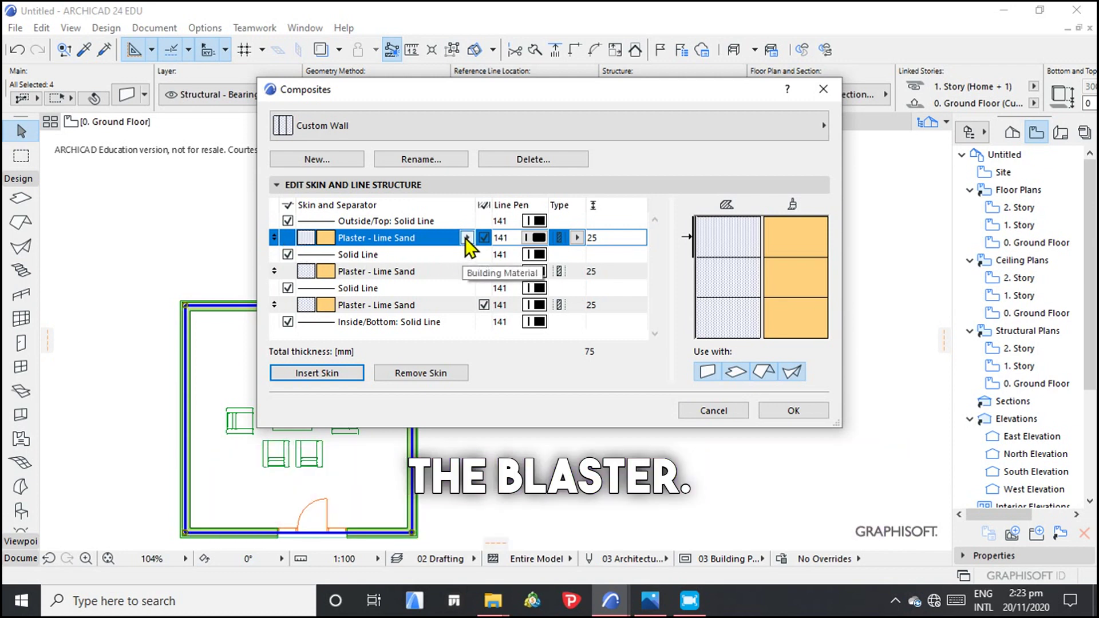
Step: Thin the first plaster skin to 20 mm
left_click(599, 239)
key("BackSpace")
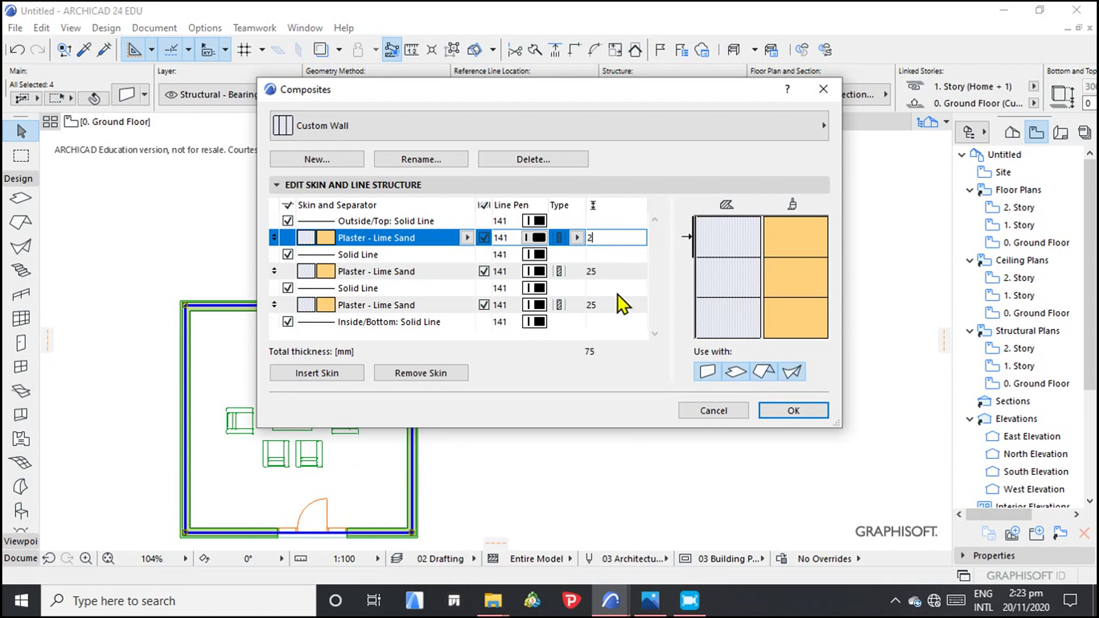
type("0")
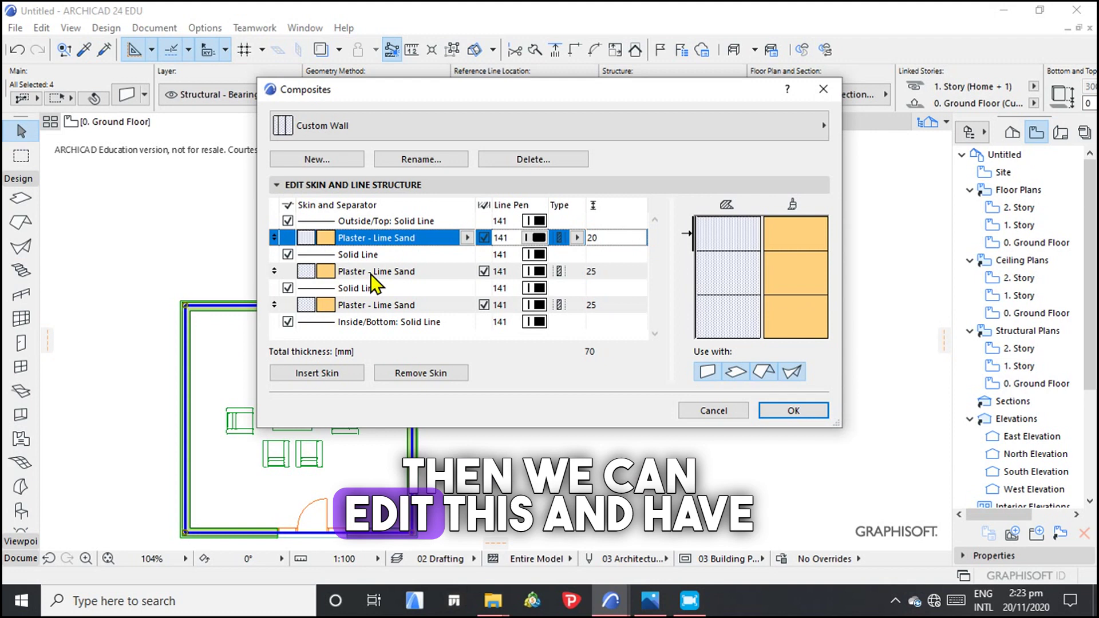
Step: Change the middle skin's building material to EF-04 Brick
left_click(446, 273)
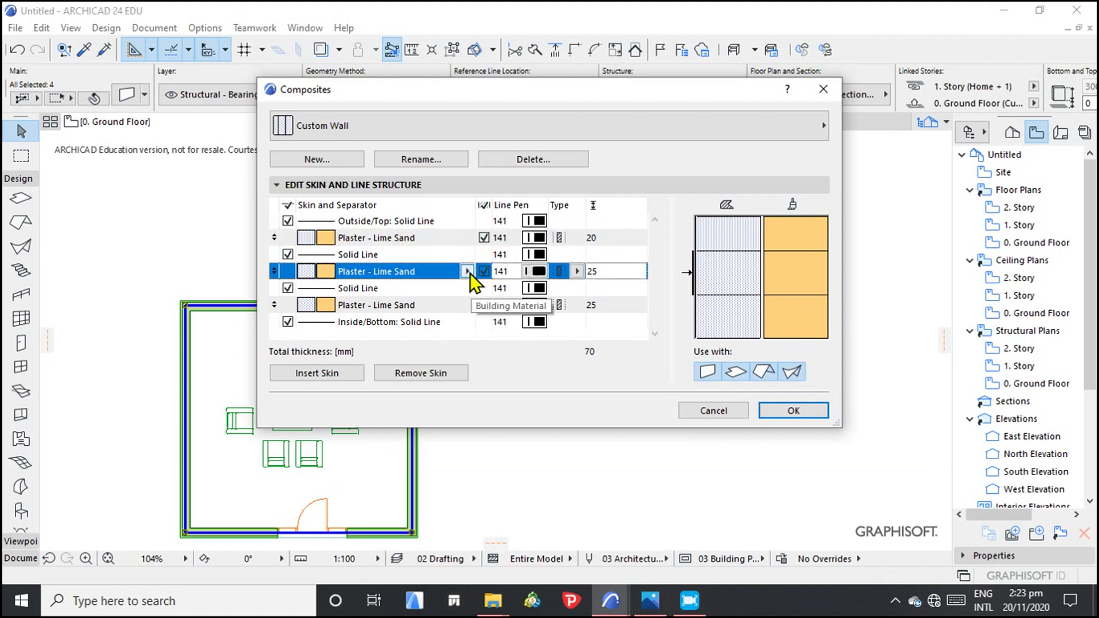
left_click(467, 272)
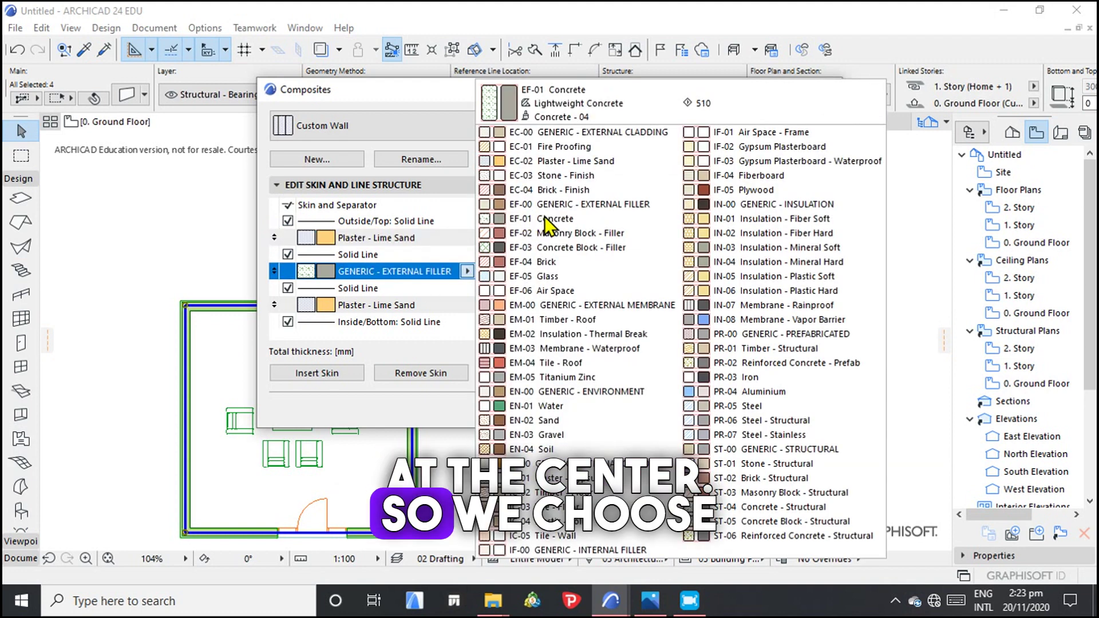
left_click(546, 276)
left_click(547, 263)
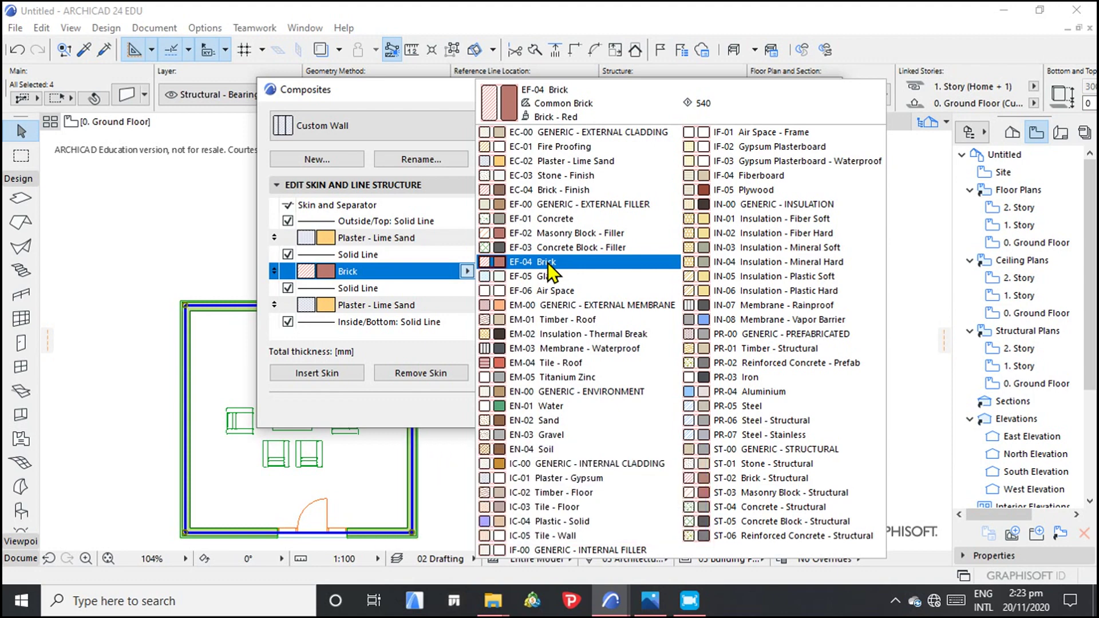
left_click(548, 262)
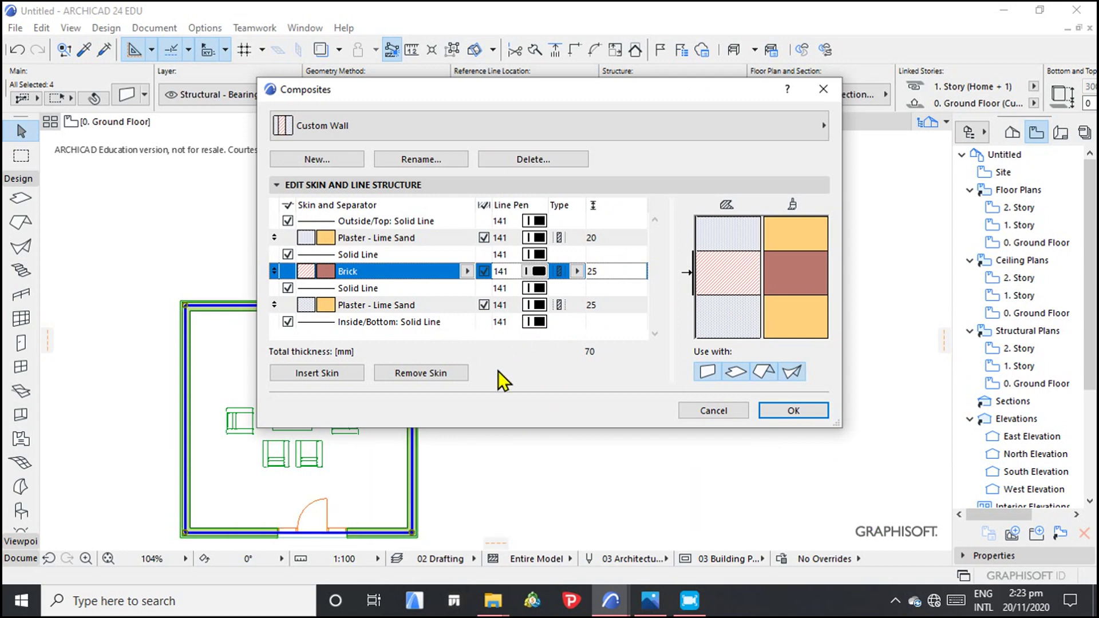
Step: Set the Brick skin thickness to 150 mm
left_click(600, 272)
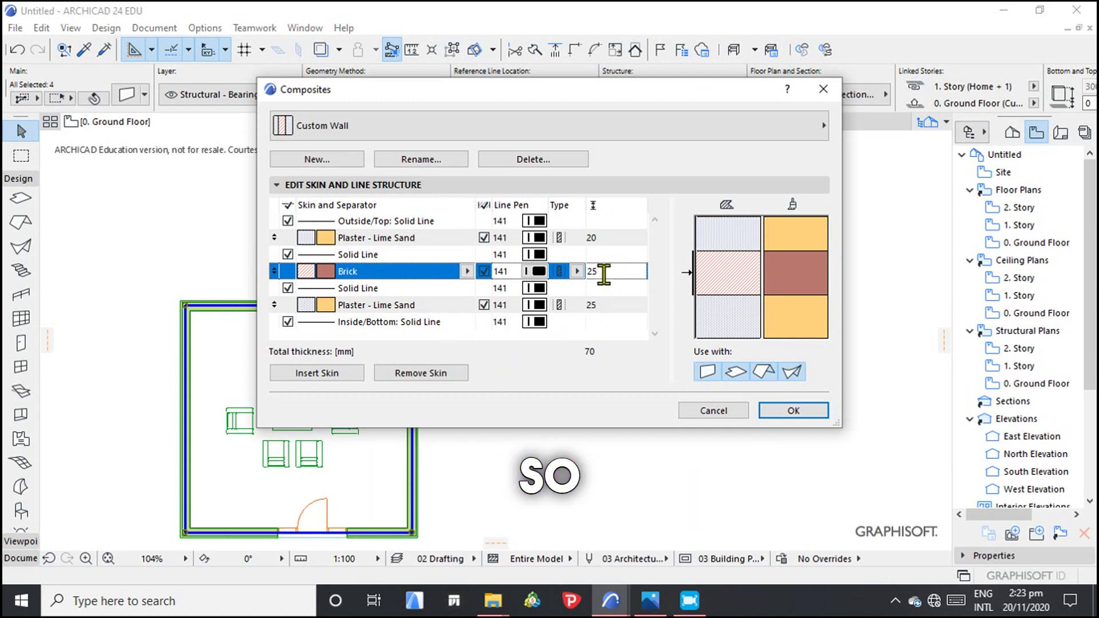
key("BackSpace")
key("BackSpace")
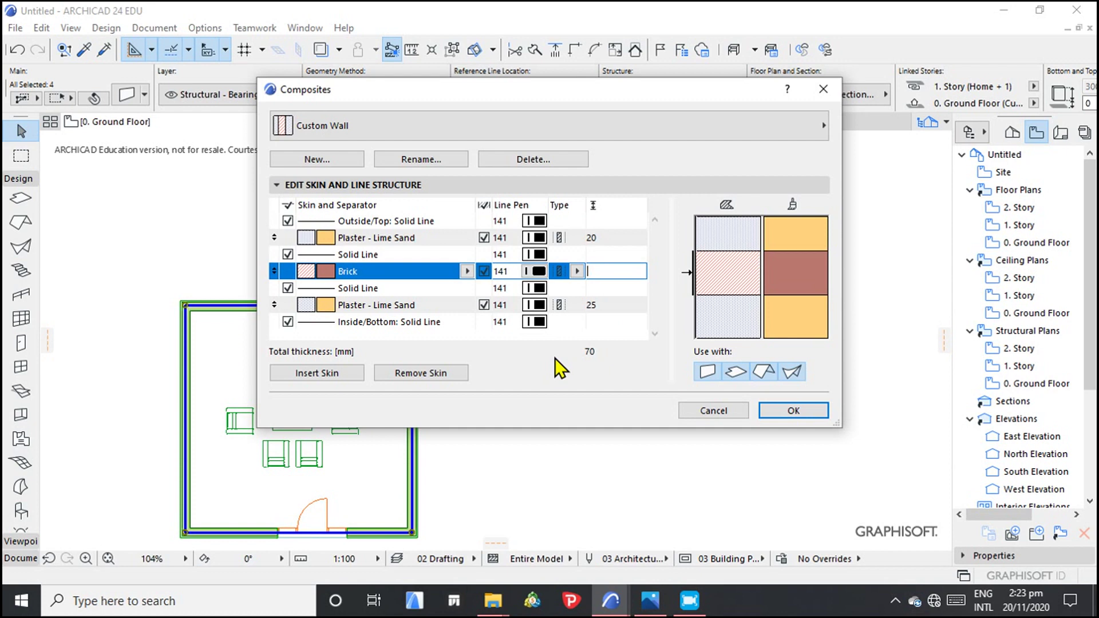
type("1")
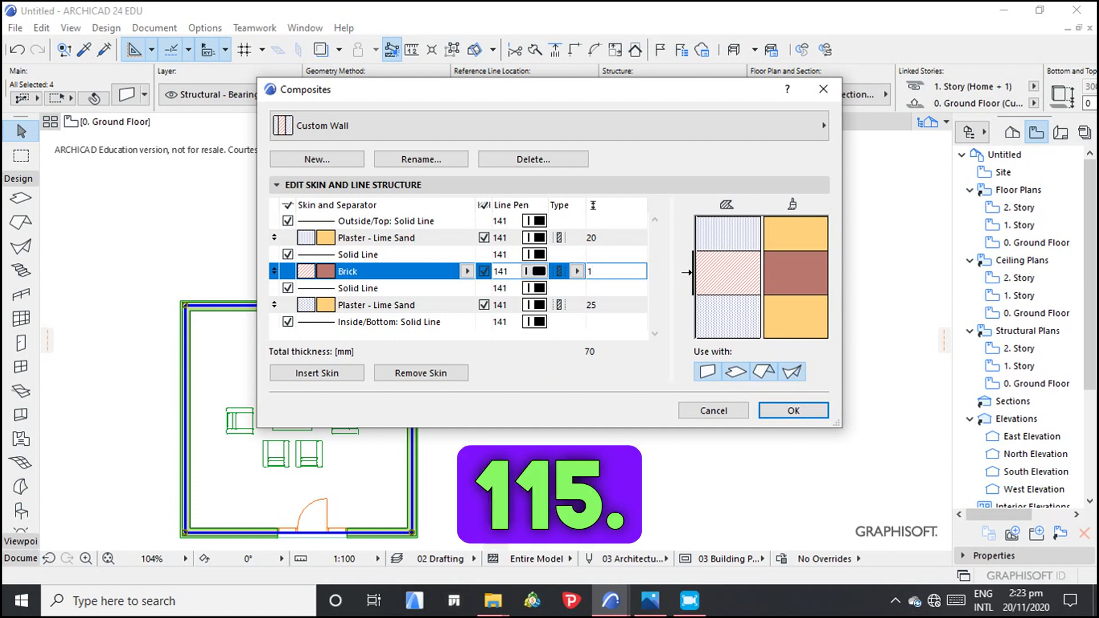
key("Return")
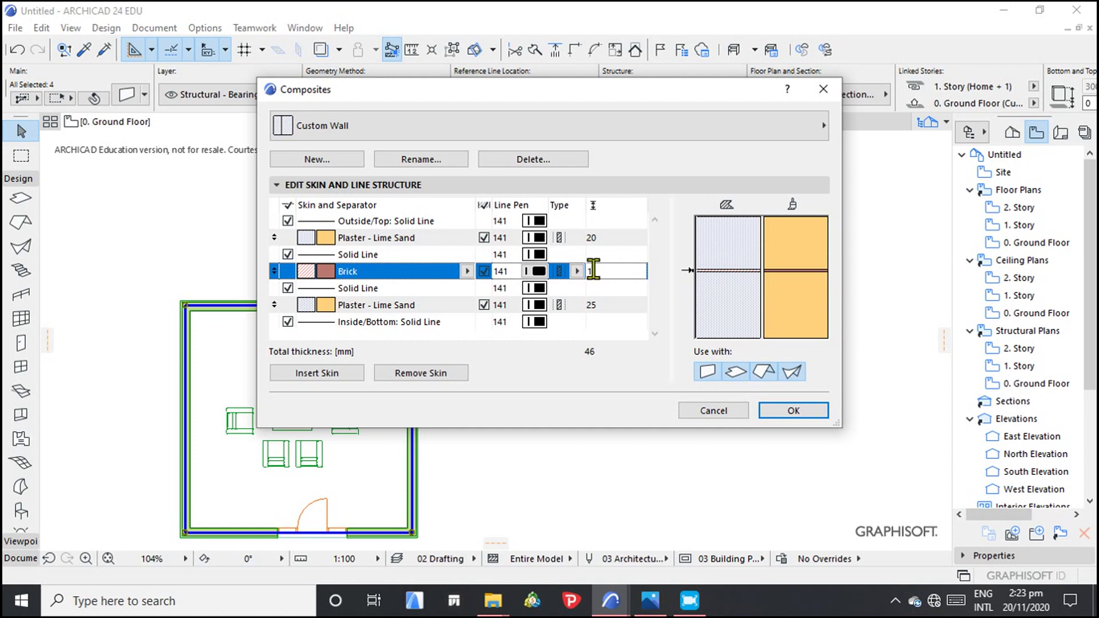
type("50")
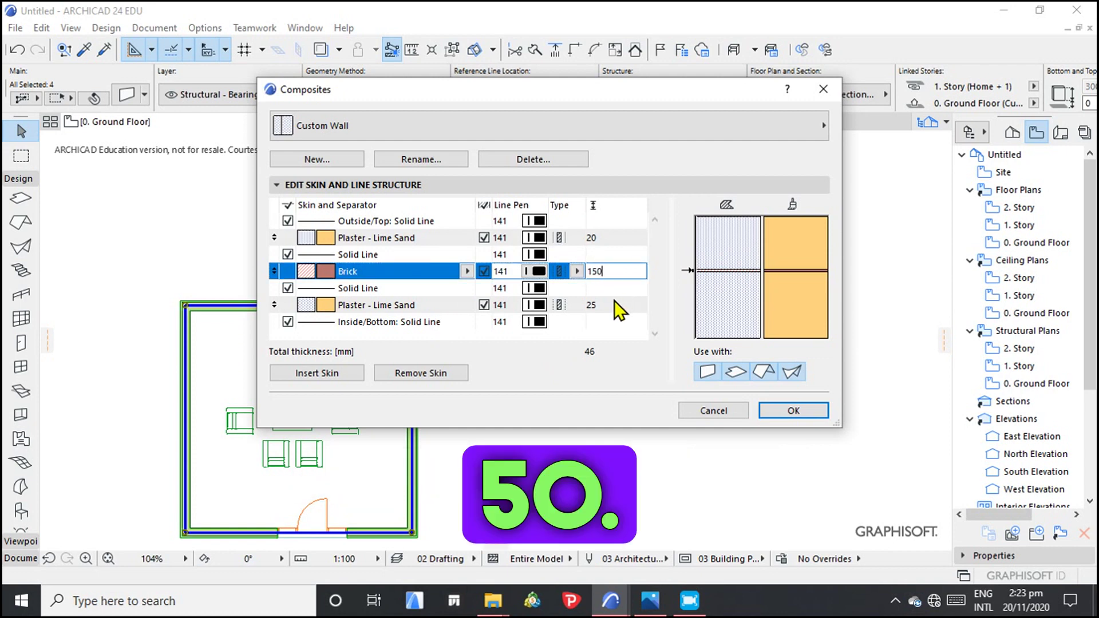
key("Return")
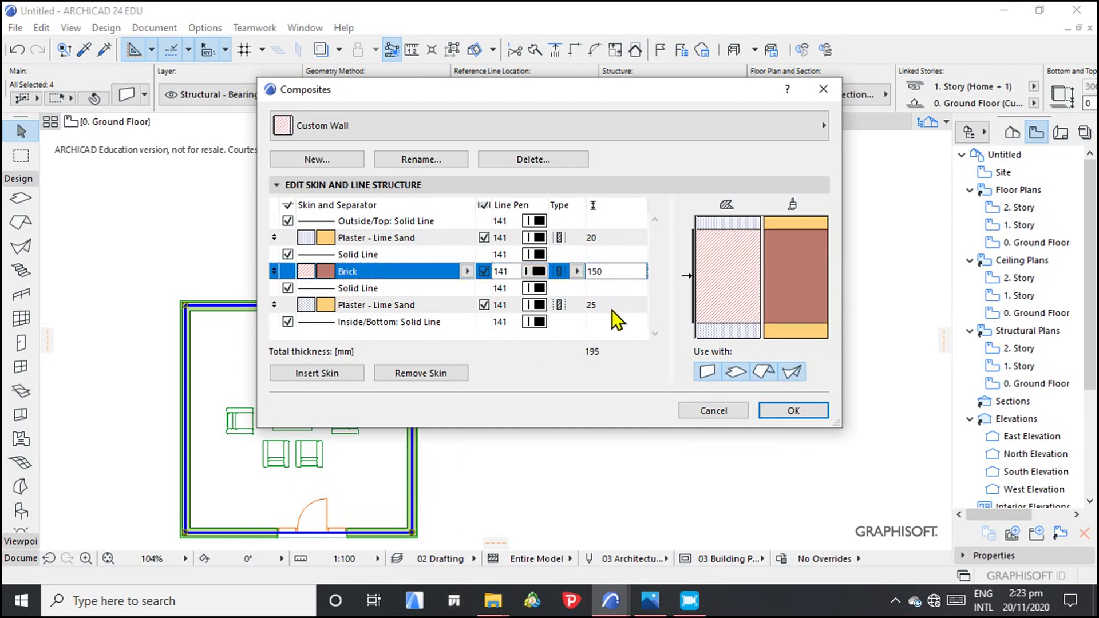
Step: Set the bottom plaster skin thickness to 20 mm
left_click(607, 305)
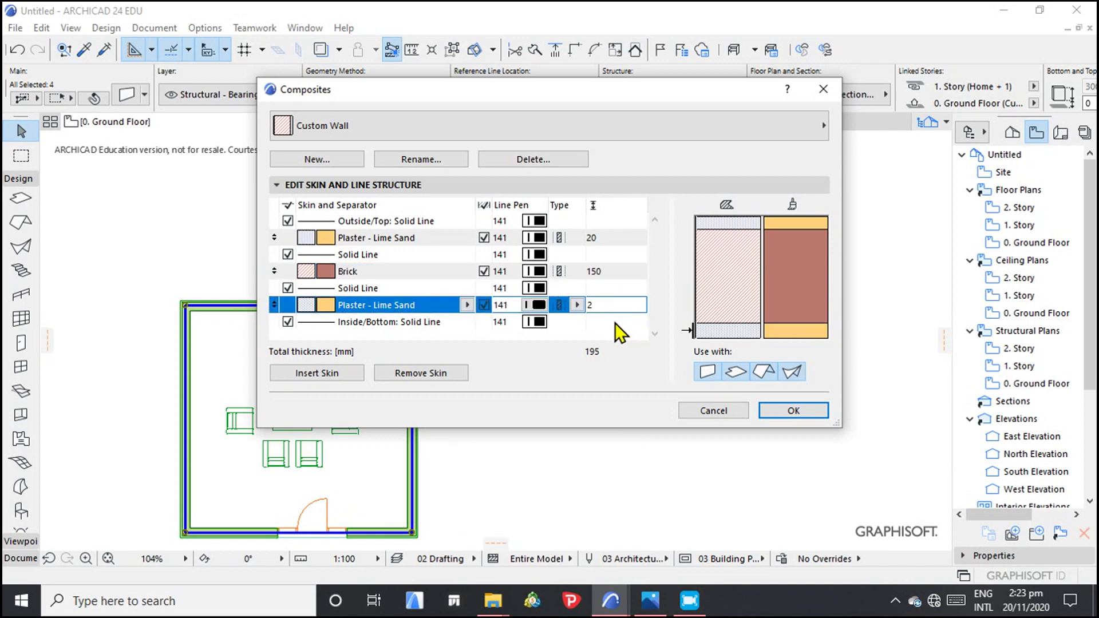
key("BackSpace")
type("0")
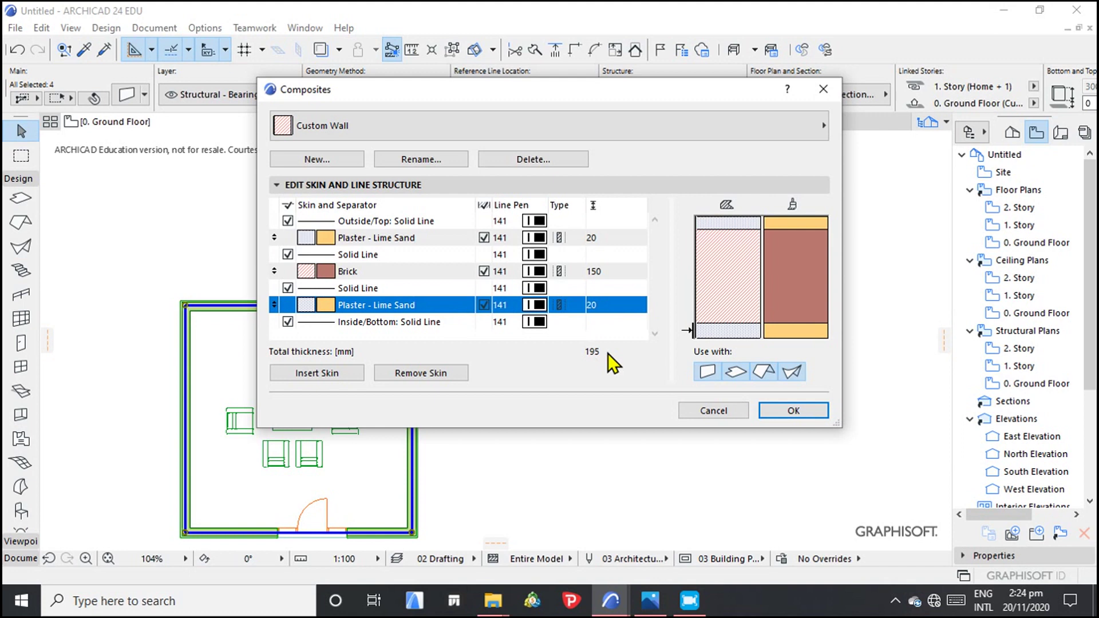
key("Return")
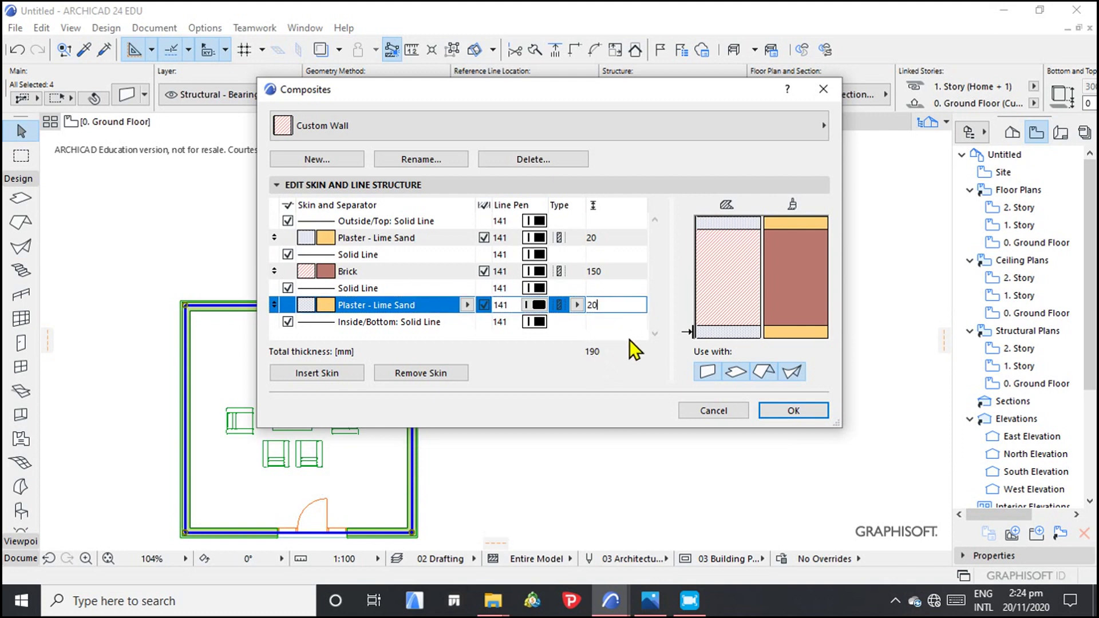
Step: Increase the Brick core to 170 mm, giving a 210 mm total
left_click(608, 271)
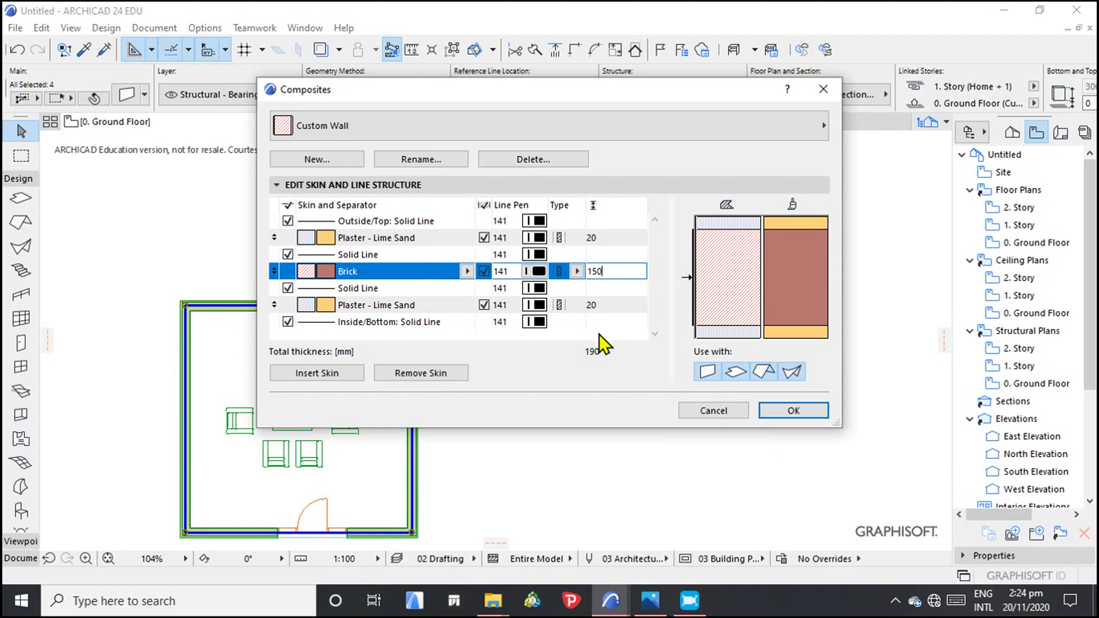
key("BackSpace")
key("BackSpace")
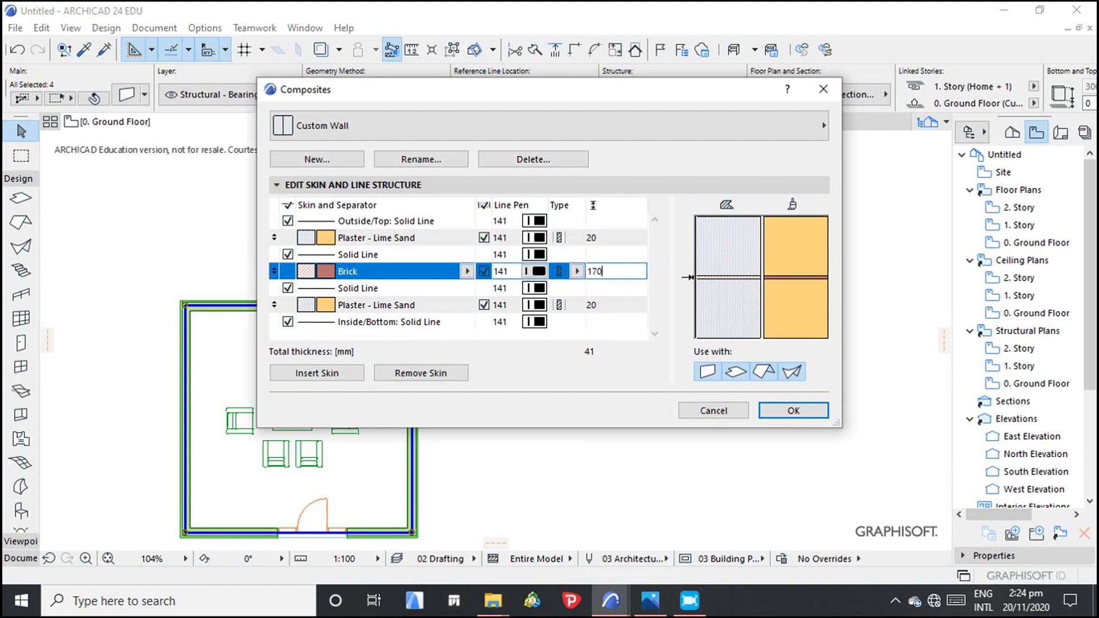
key("Return")
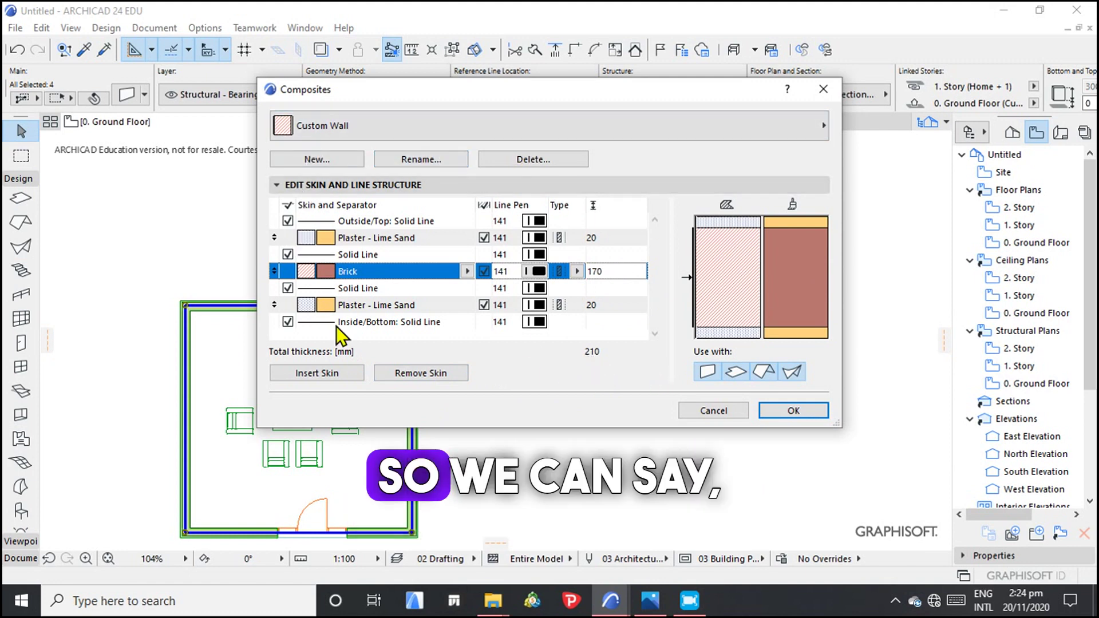
Step: Save Custom Wall and assign it to all four room walls via the Info Box Structure list
left_click(786, 412)
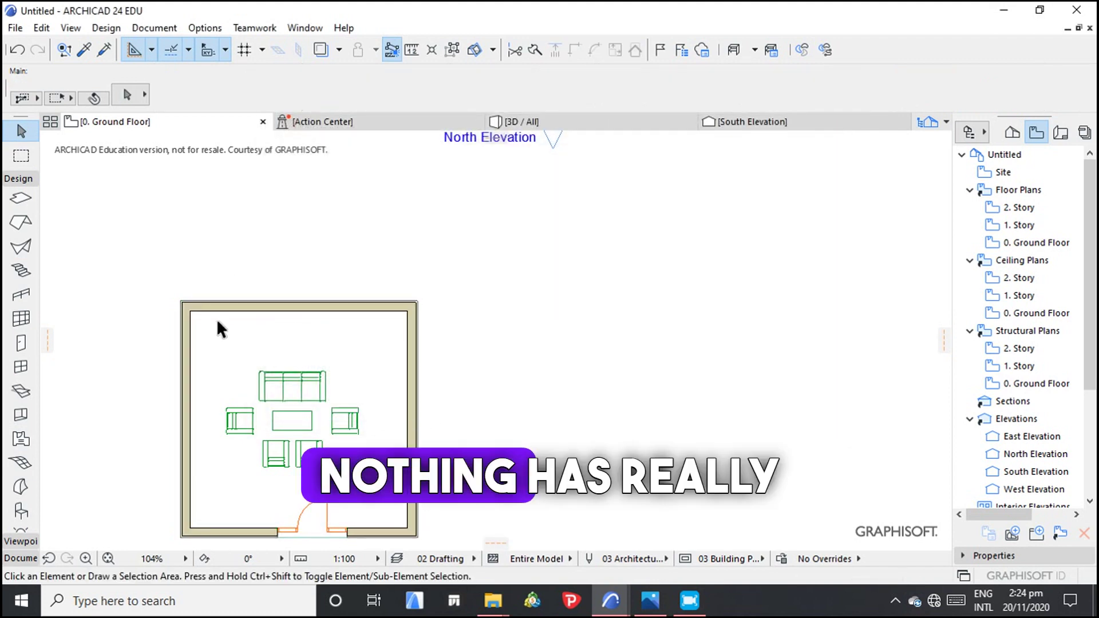
left_click(295, 306)
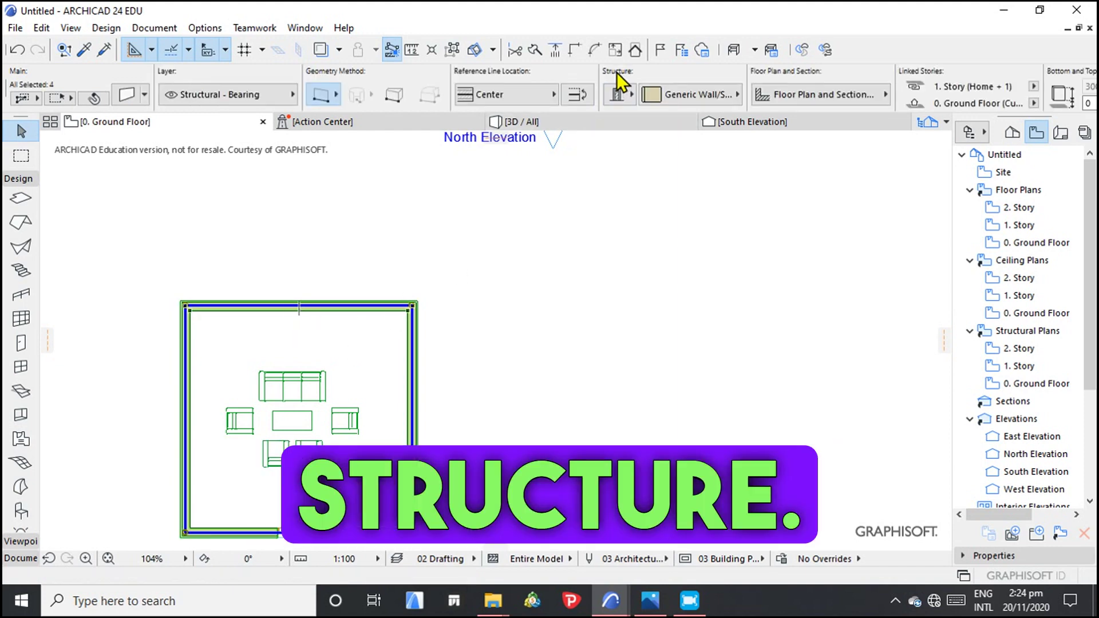
left_click(716, 96)
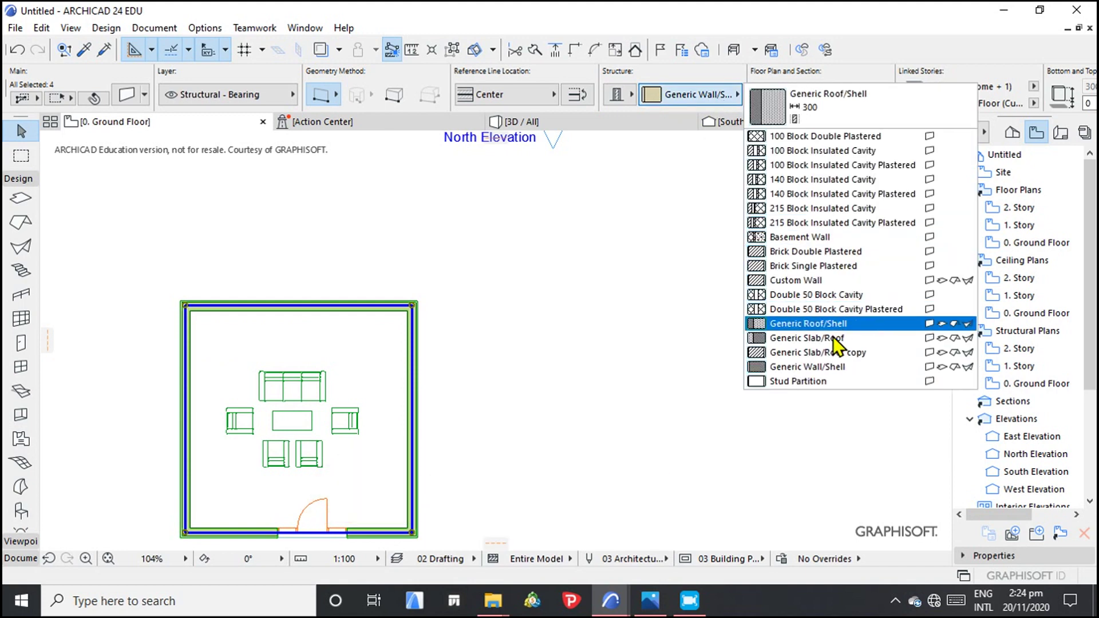
left_click(788, 283)
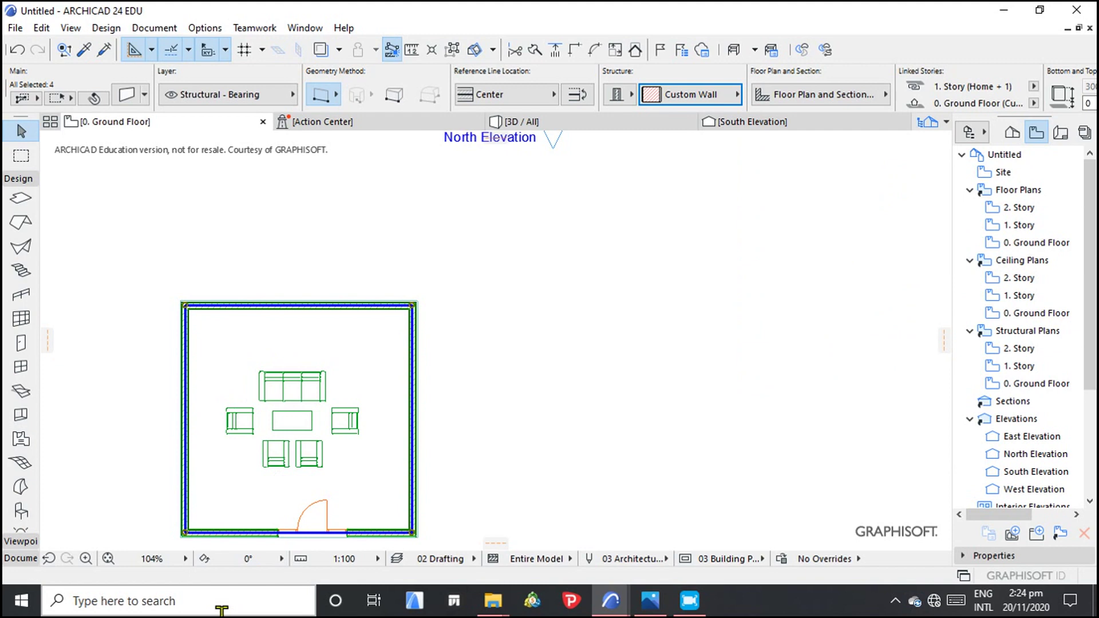
Step: Deselect the walls and zoom in to inspect their hatched brick cores
scroll(118, 442, "up", 4)
scroll(118, 442, "up", 1)
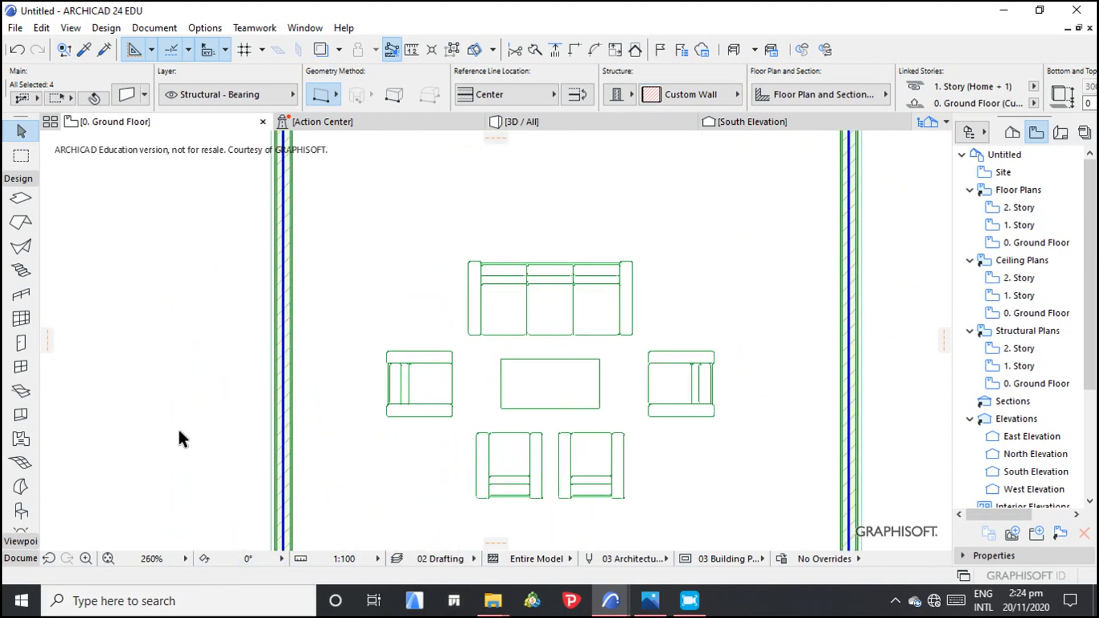
left_click(211, 425)
scroll(298, 457, "down", 4)
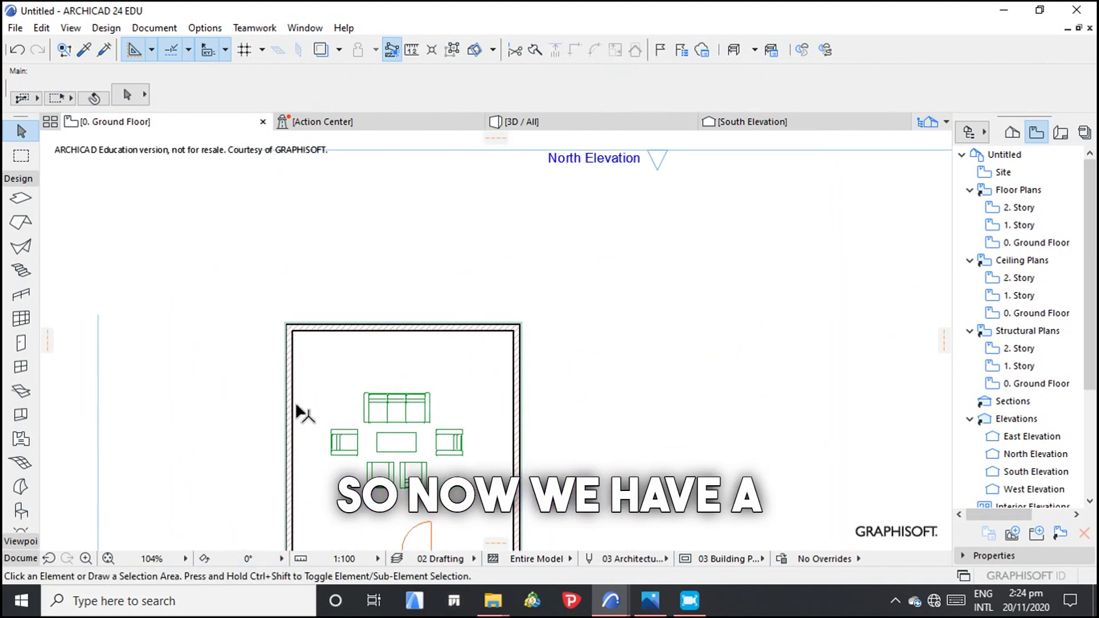
scroll(342, 330, "up", 8)
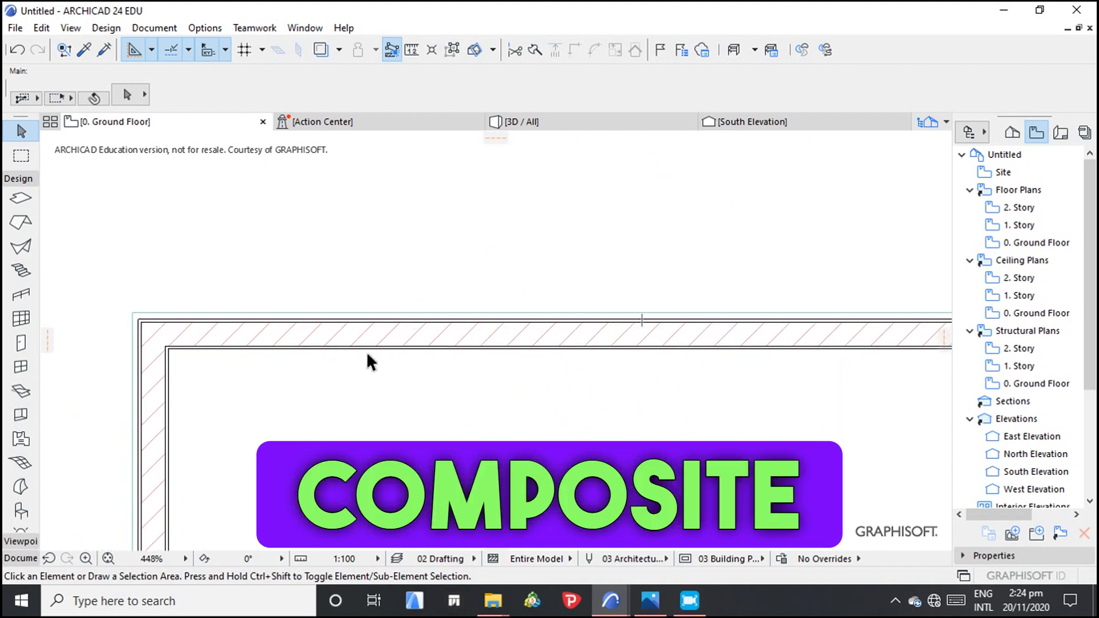
scroll(367, 359, "up", 2)
scroll(366, 355, "down", 10)
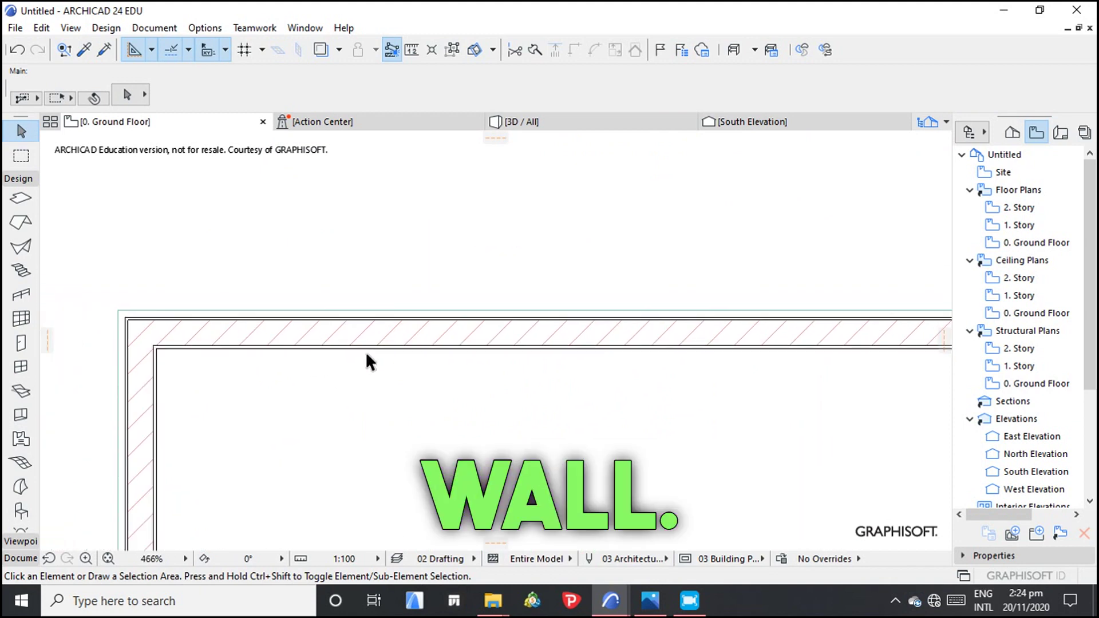
scroll(459, 401, "up", 6)
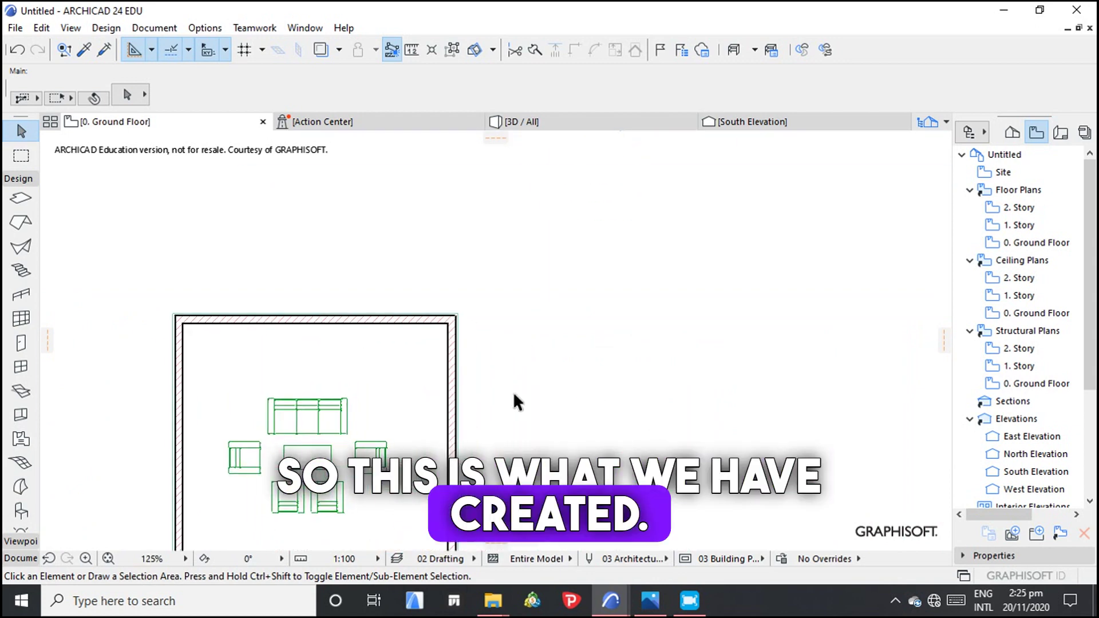
scroll(392, 395, "up", 1)
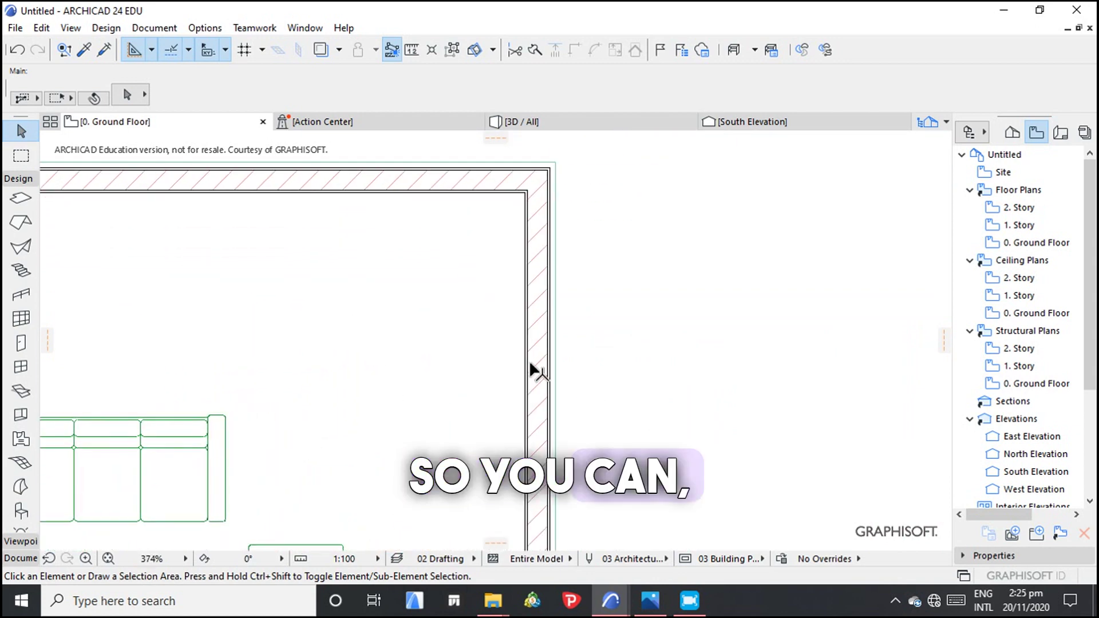
Step: Switch the floor plan display to True Line Weight
left_click(530, 368)
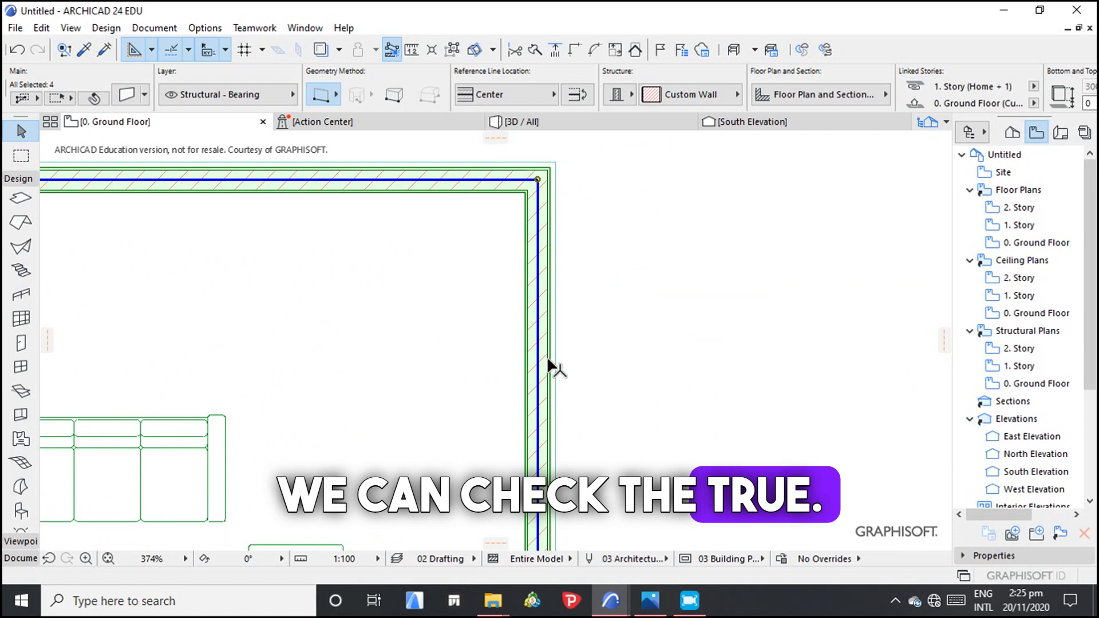
right_click(553, 361)
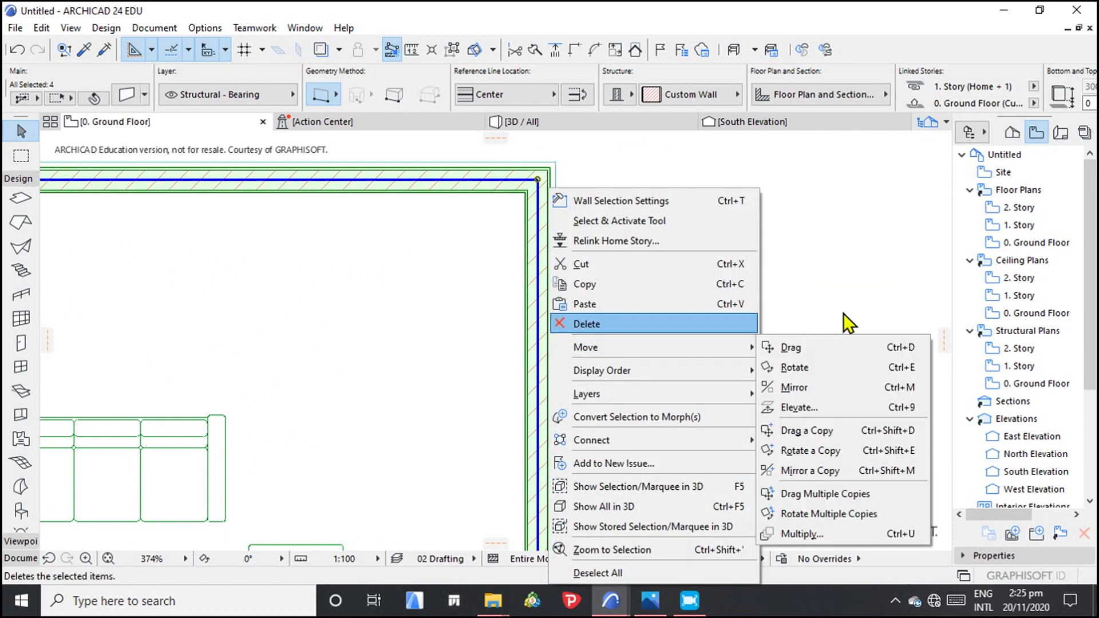
left_click(790, 306)
left_click(624, 312)
right_click(599, 314)
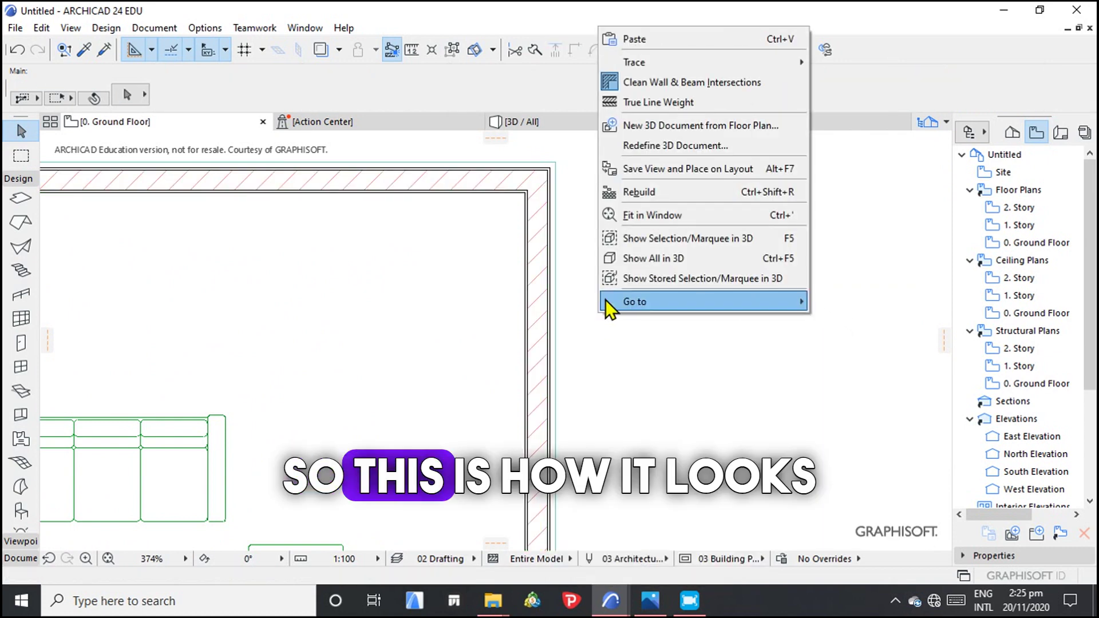
left_click(647, 103)
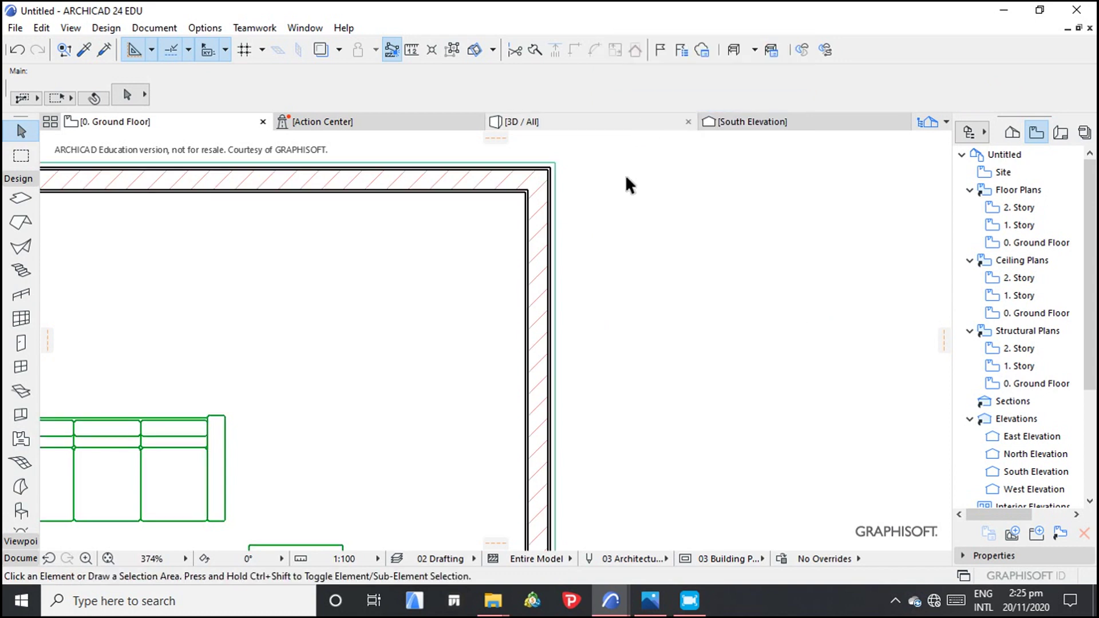
Step: Zoom in on the plan and select all four walls with Ctrl+A
scroll(610, 269, "up", 5)
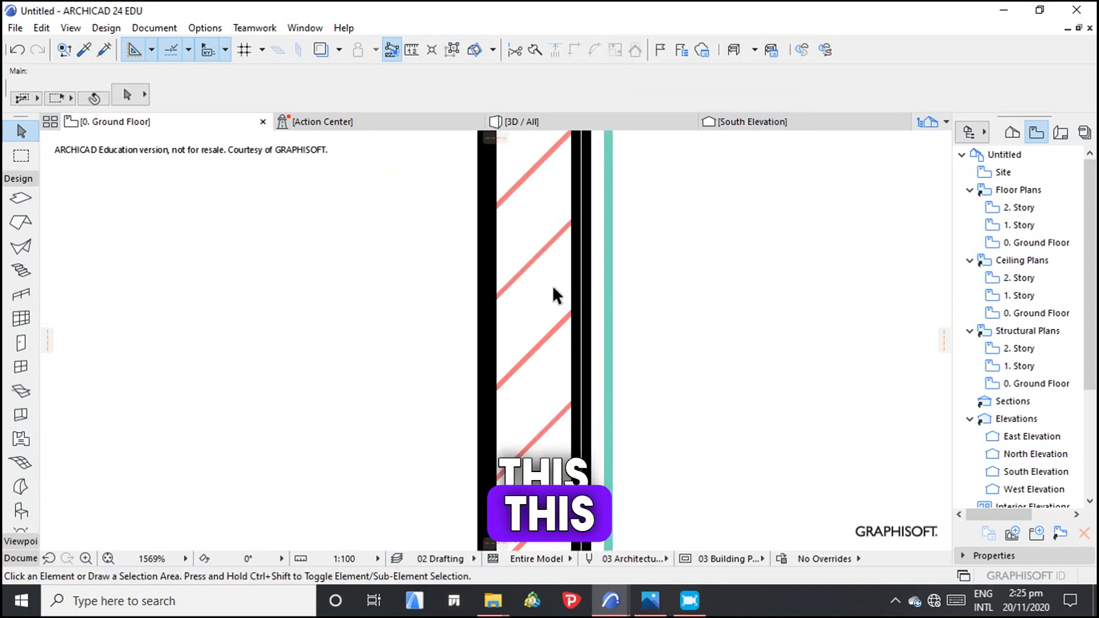
scroll(552, 286, "up", 2)
scroll(479, 269, "down", 2)
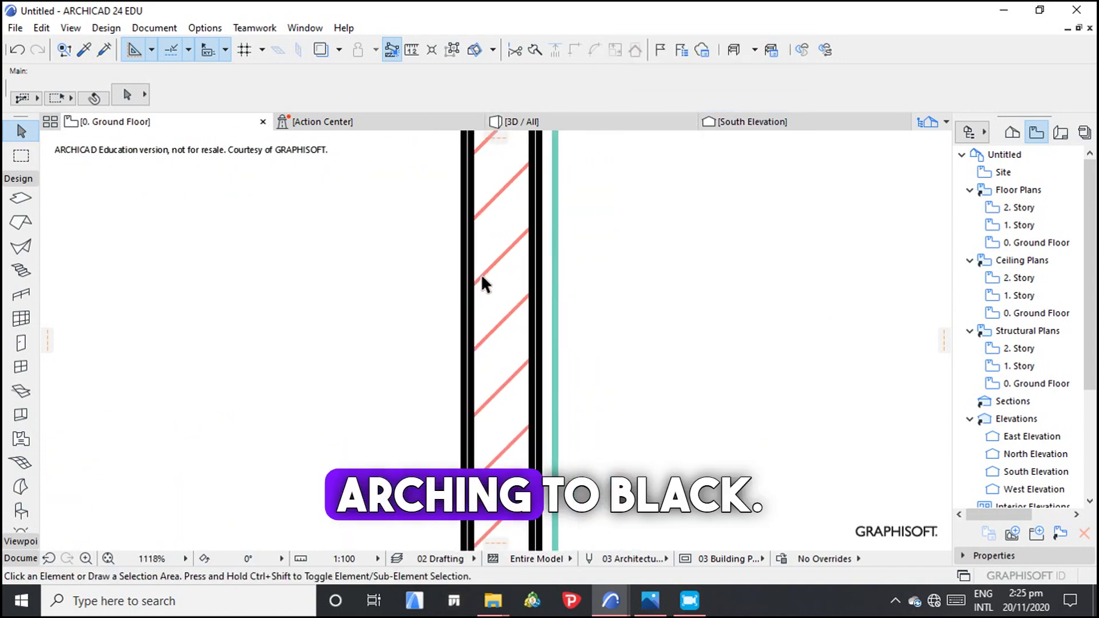
scroll(484, 258, "up", 2)
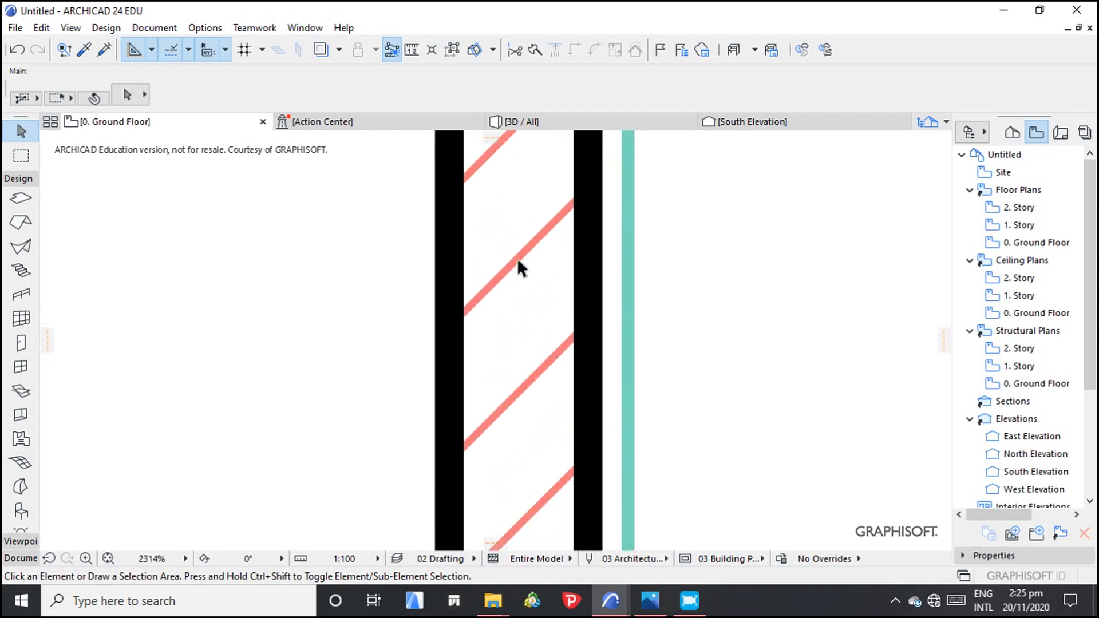
scroll(523, 272, "down", 1)
scroll(512, 289, "down", 8)
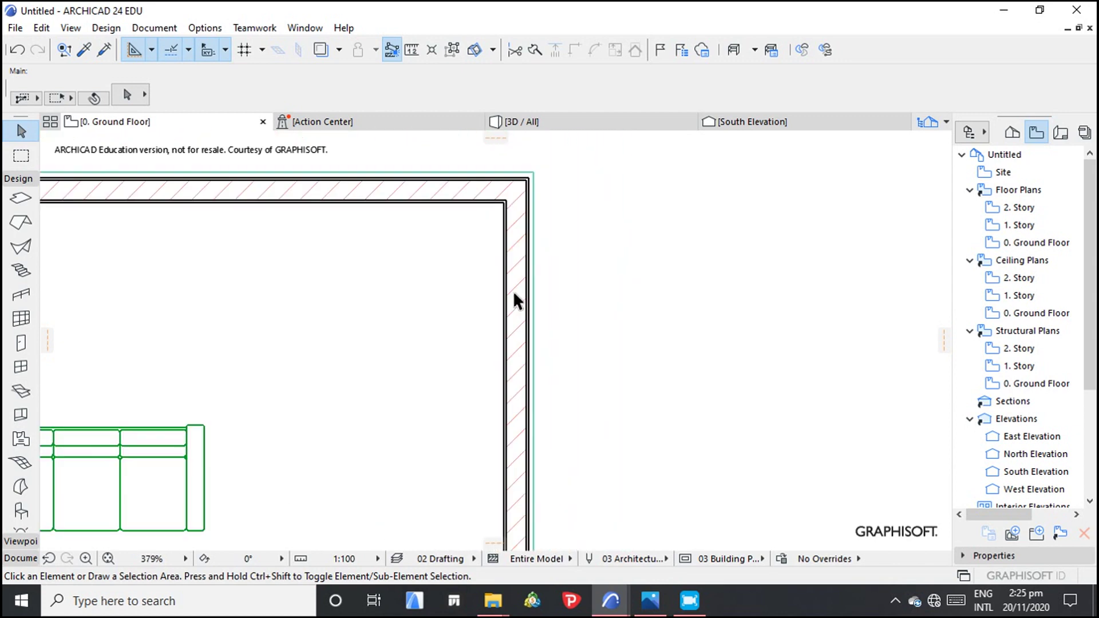
scroll(356, 309, "up", 3)
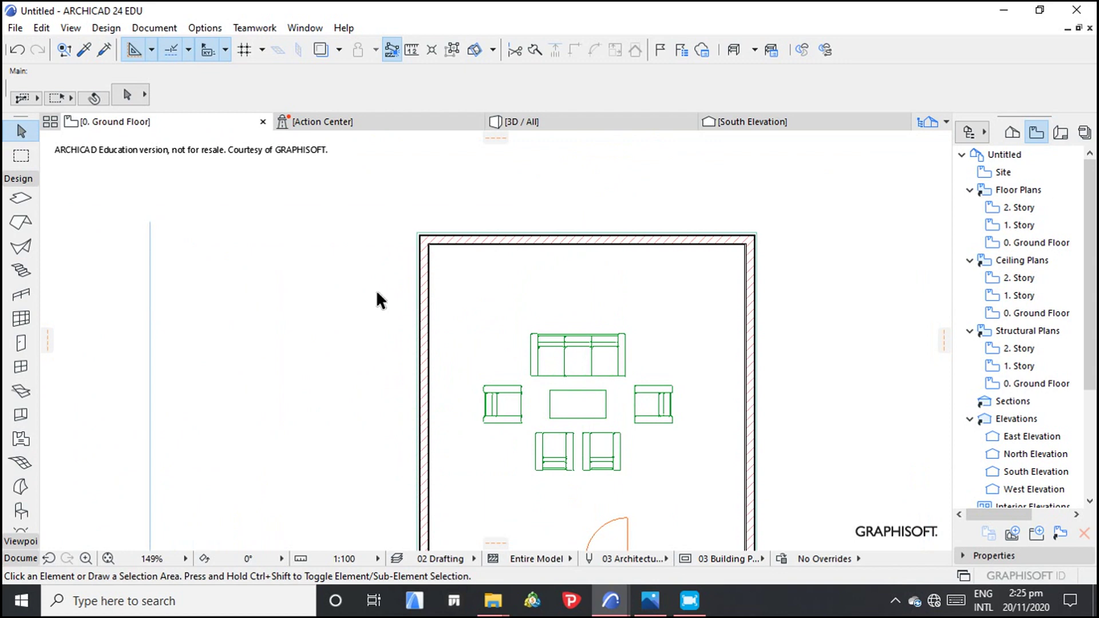
key("ctrl+a")
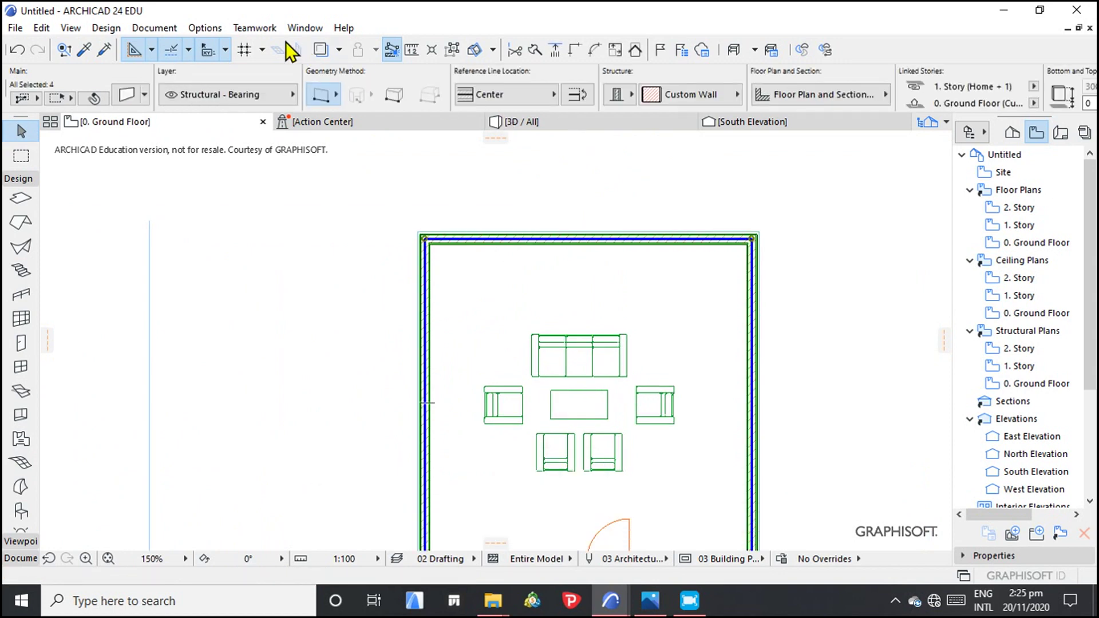
Step: In Building Materials, give Brick's Common Brick cut fill pen 1 (black) with Project Origin orientation
left_click(204, 27)
mouse_move(320, 50)
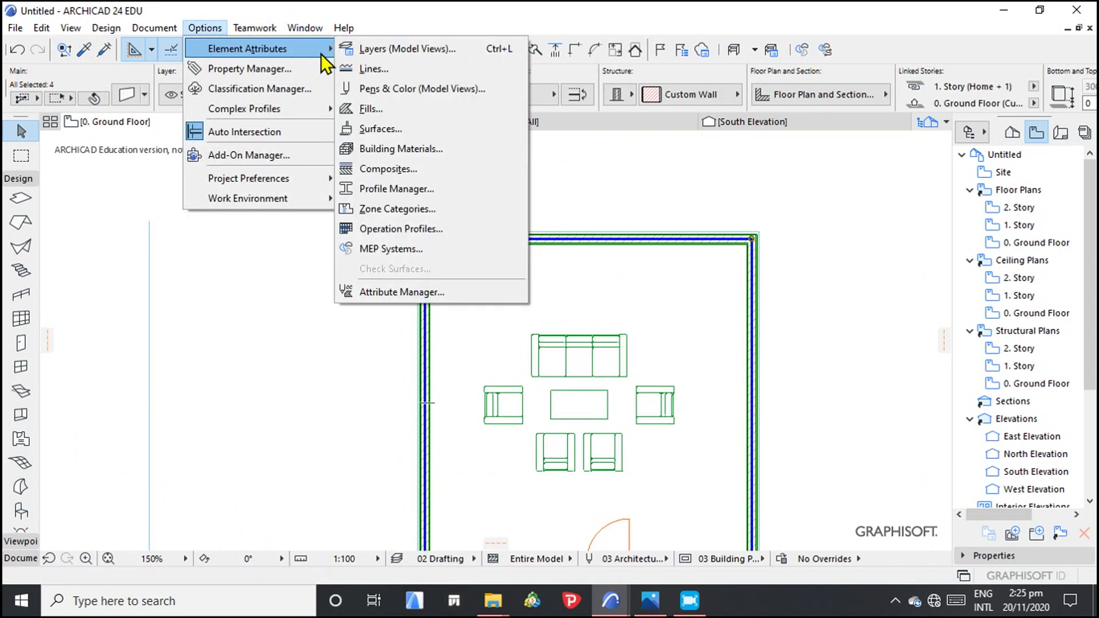
left_click(394, 153)
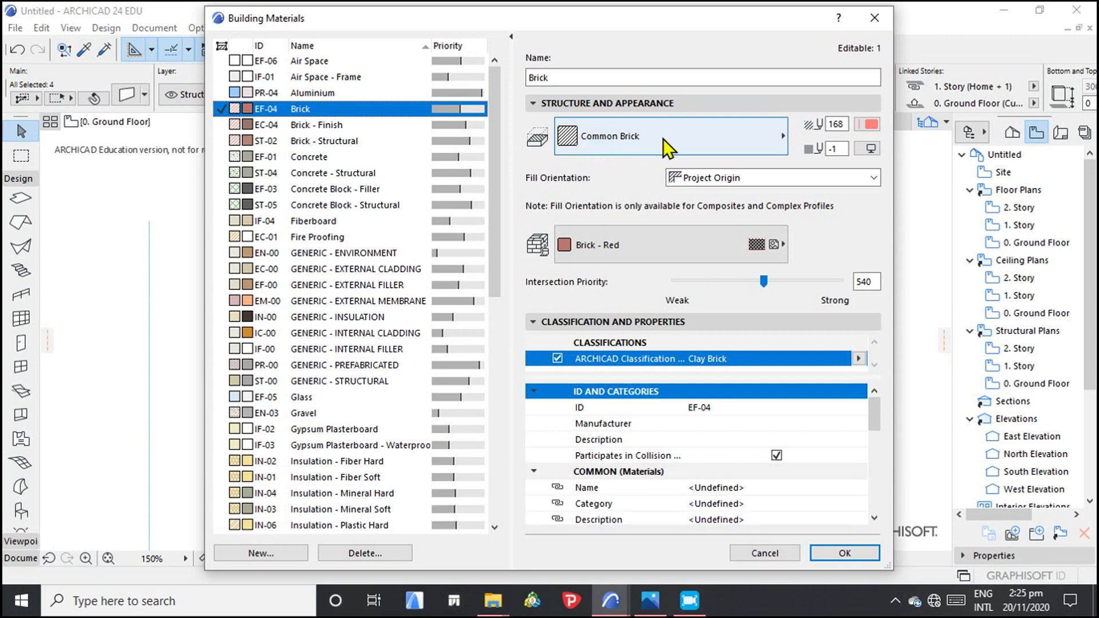
left_click(870, 129)
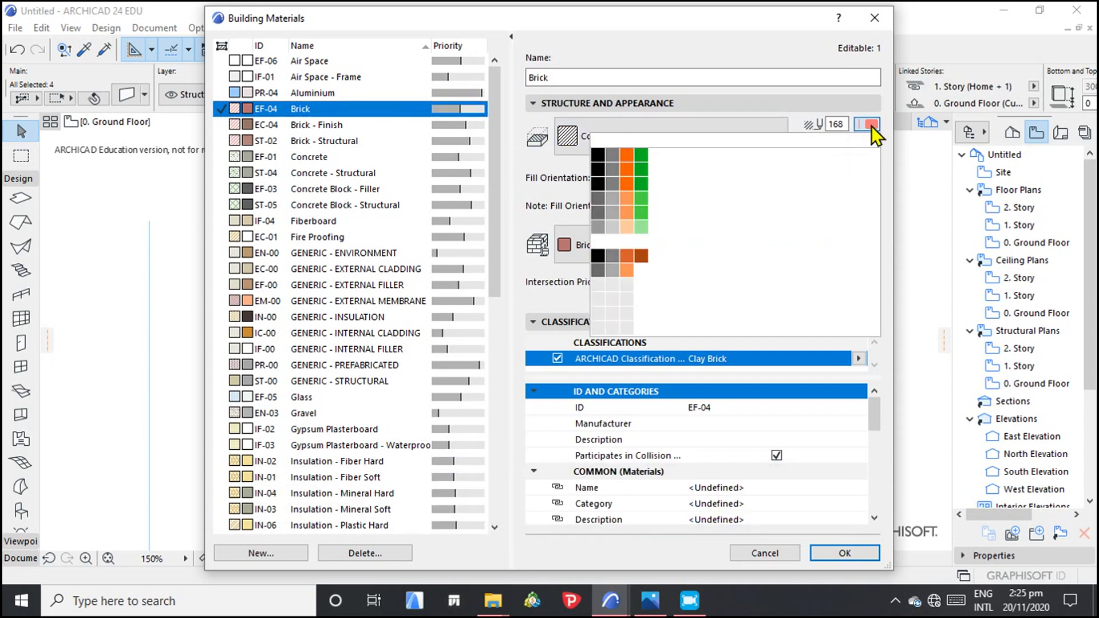
left_click(598, 154)
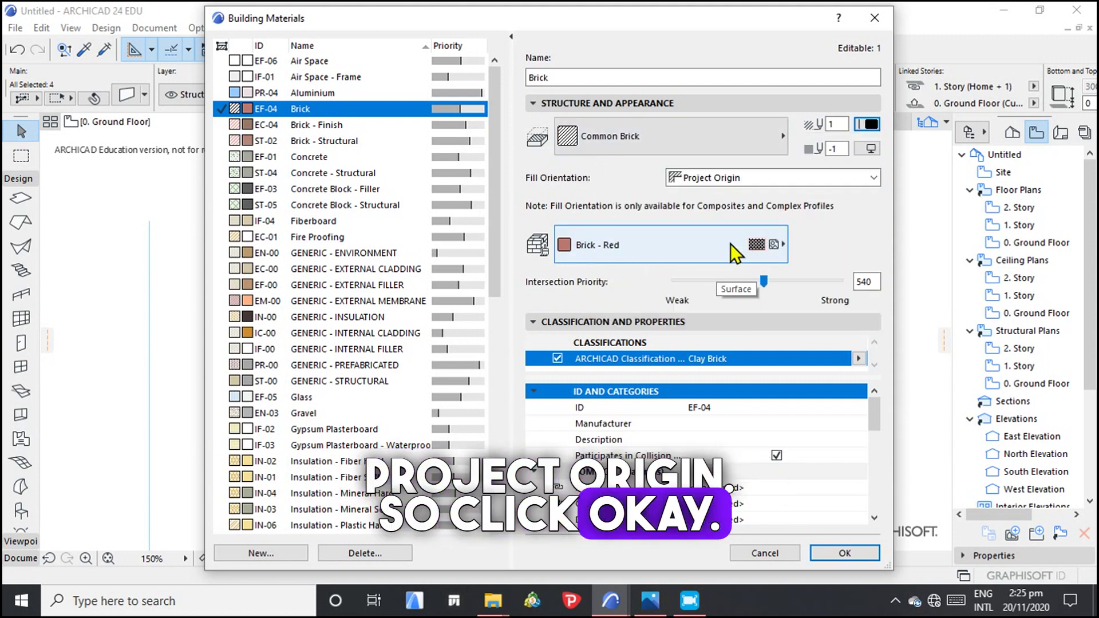
left_click(778, 178)
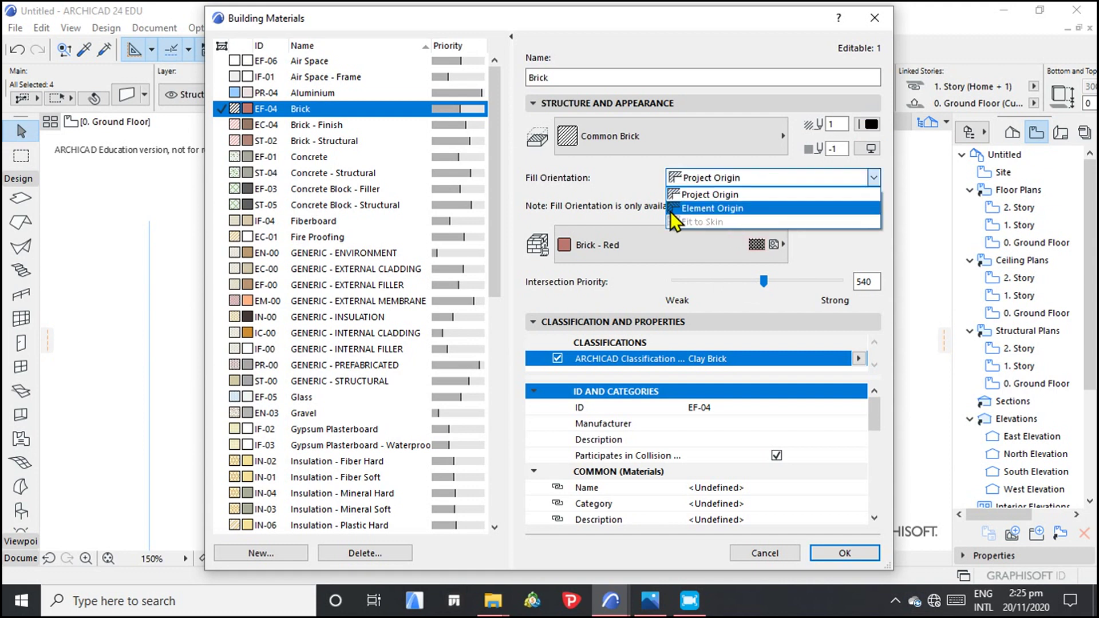
left_click(730, 196)
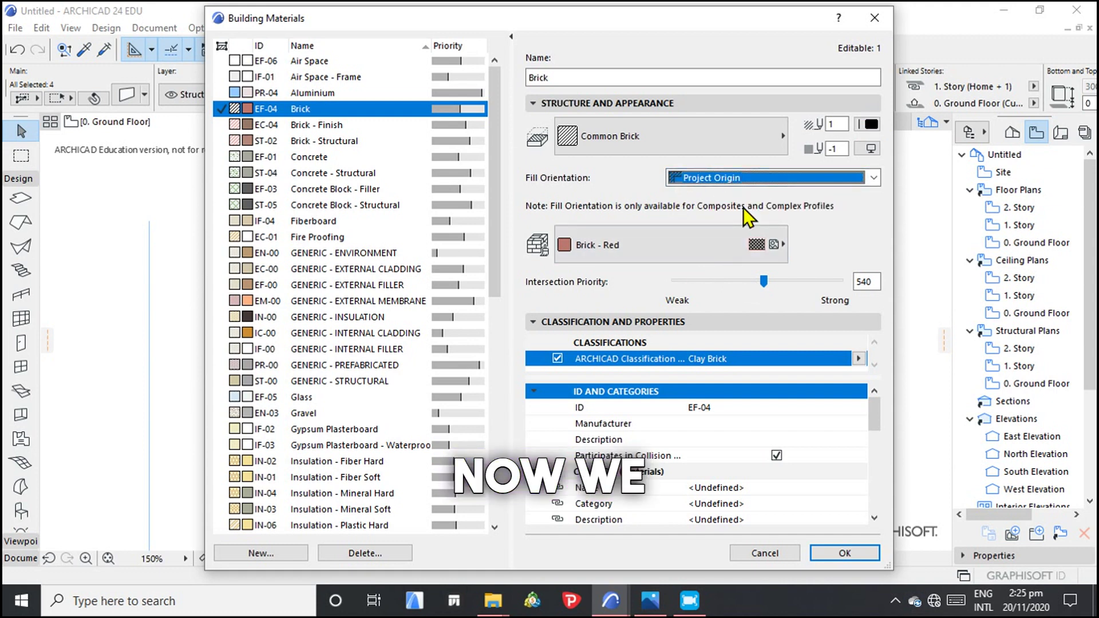
left_click(847, 558)
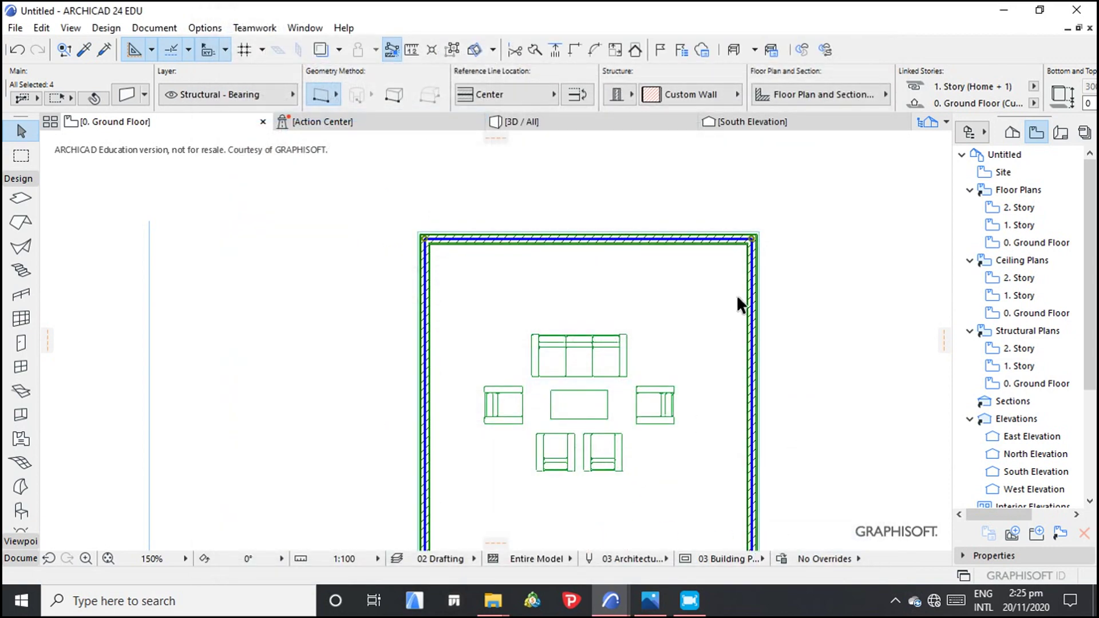
left_click(738, 292)
scroll(801, 300, "up", 5)
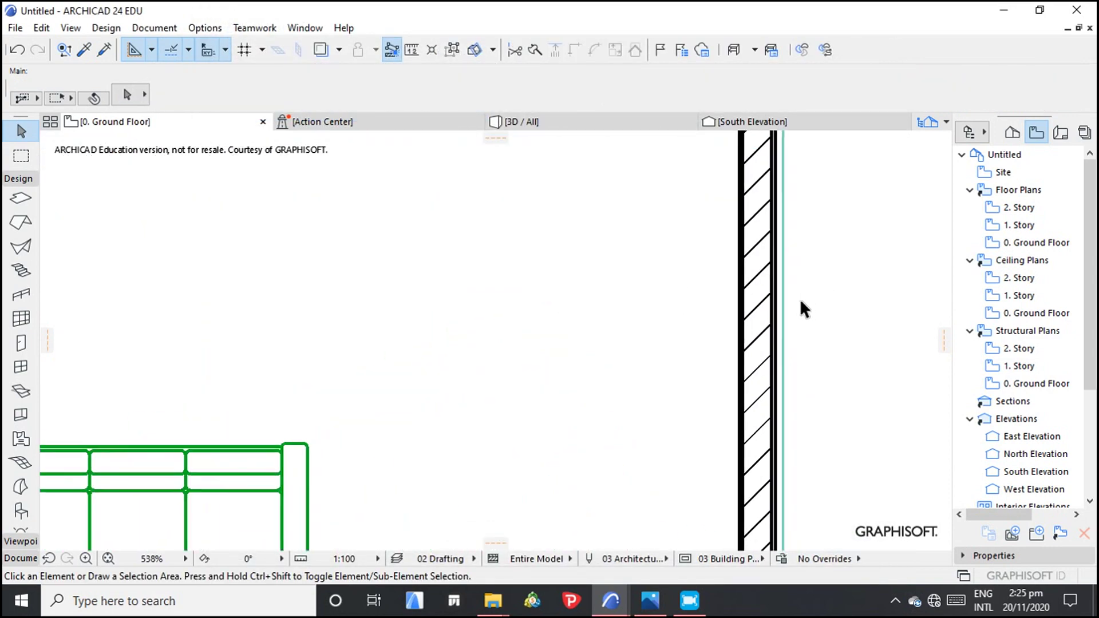
scroll(772, 310, "up", 3)
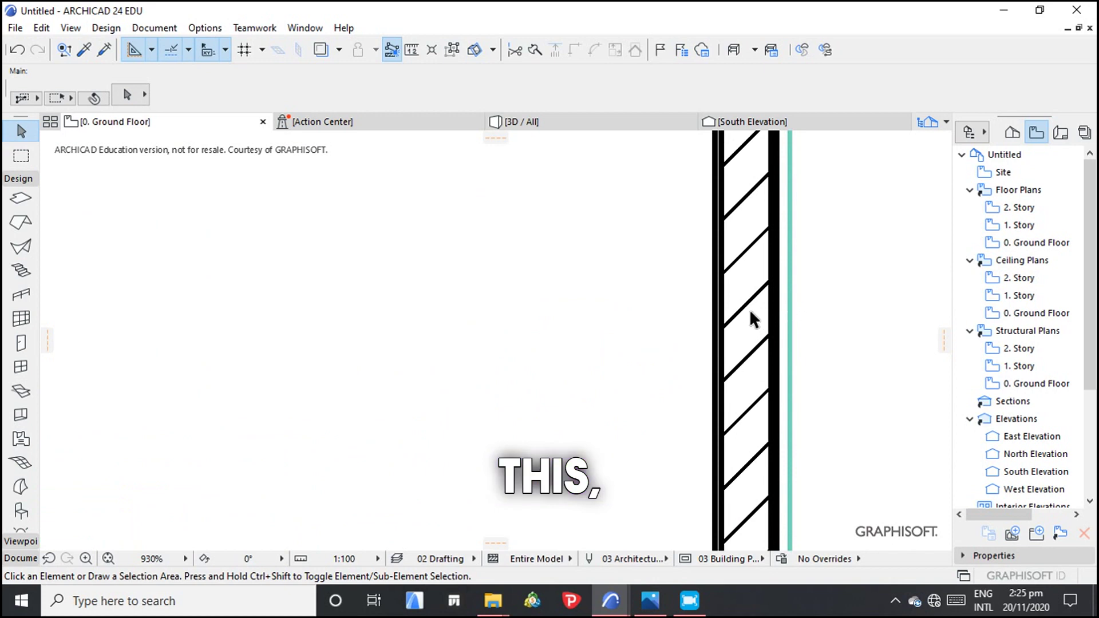
scroll(750, 312, "down", 6)
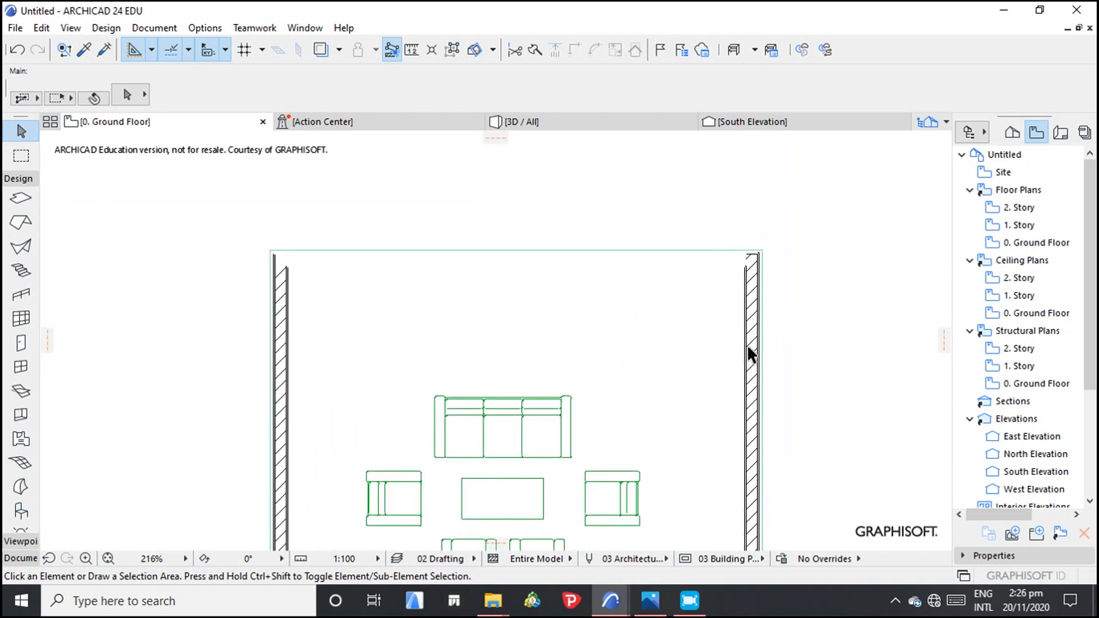
scroll(318, 261, "up", 1)
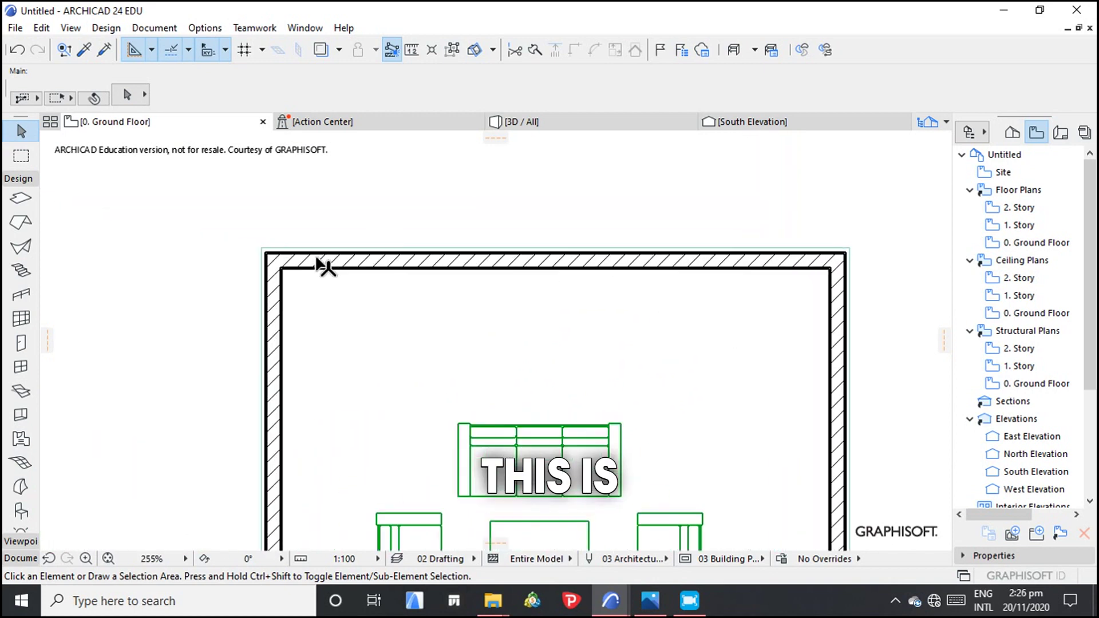
scroll(318, 260, "up", 3)
scroll(281, 279, "up", 1)
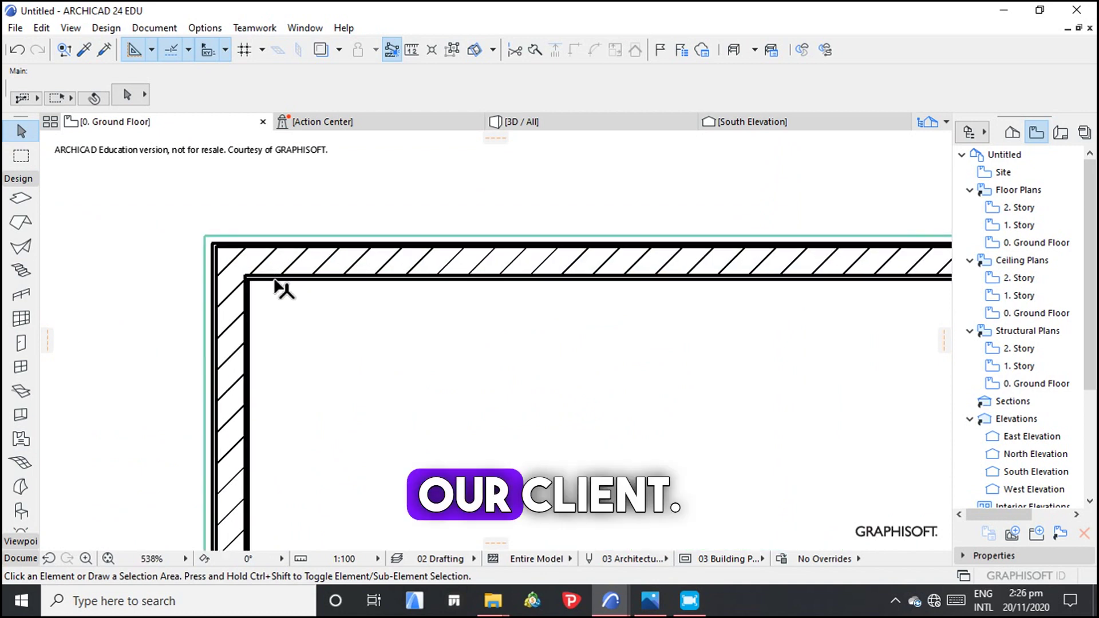
scroll(252, 307, "up", 3)
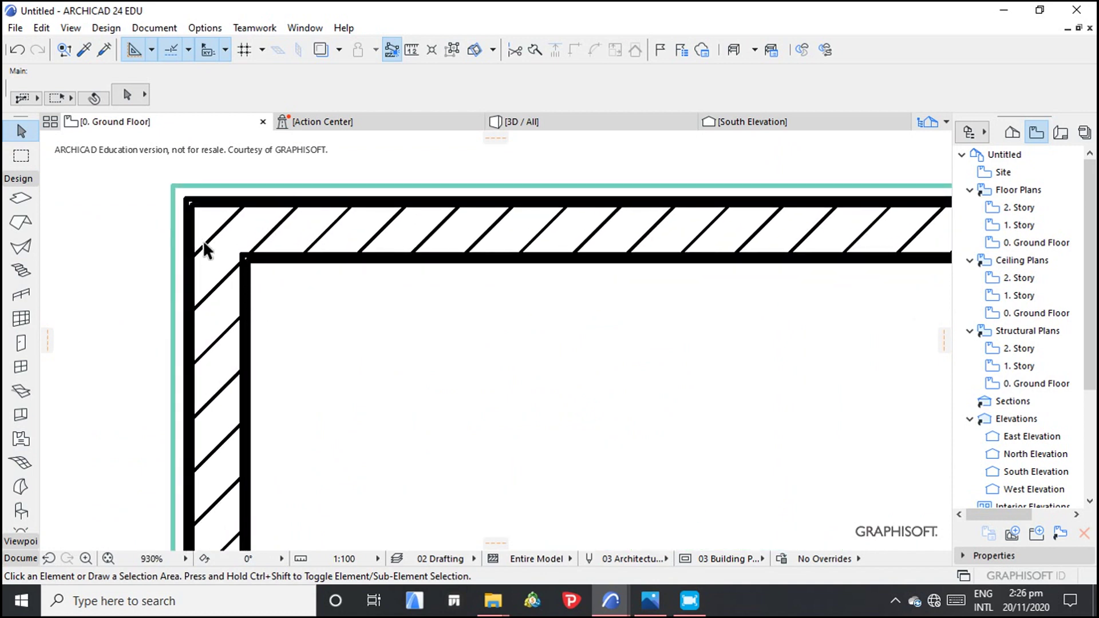
scroll(204, 243, "down", 5)
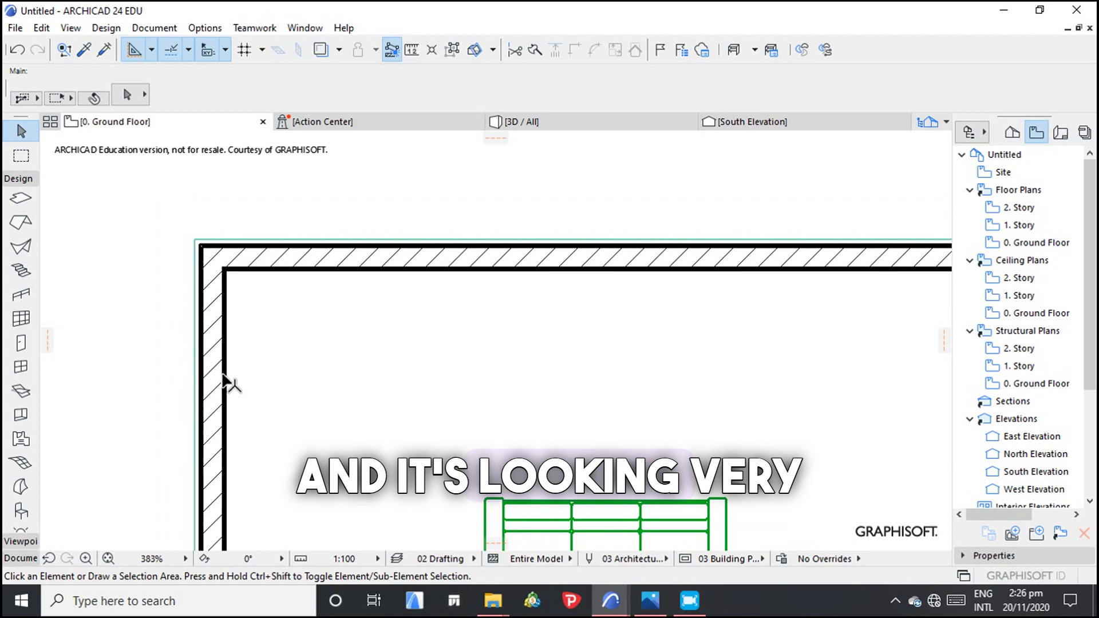
scroll(224, 382, "down", 2)
scroll(235, 309, "up", 3)
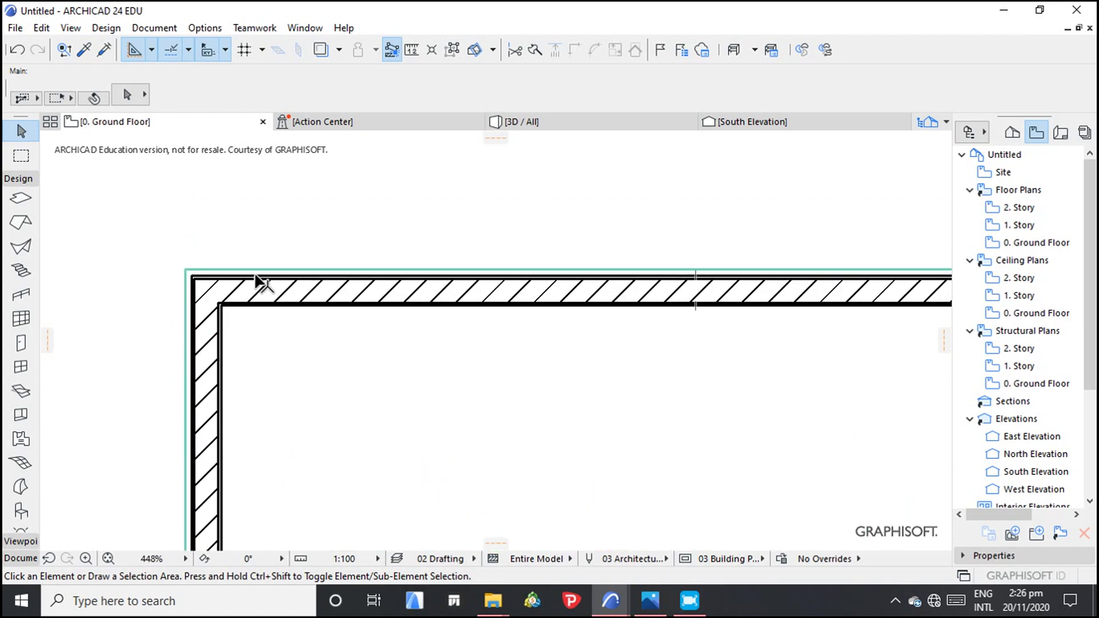
left_click(246, 297)
left_click(252, 309)
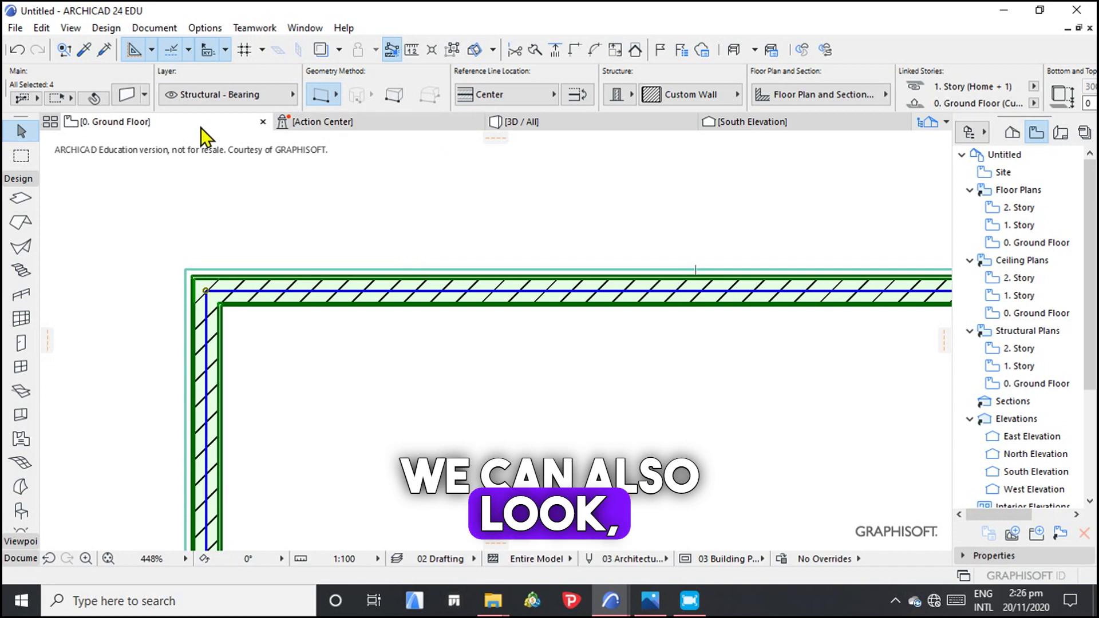
Step: Open Composites on Custom Wall: 20 mm plaster, 170 mm brick, 20 mm plaster, 210 mm total
left_click(209, 30)
mouse_move(324, 51)
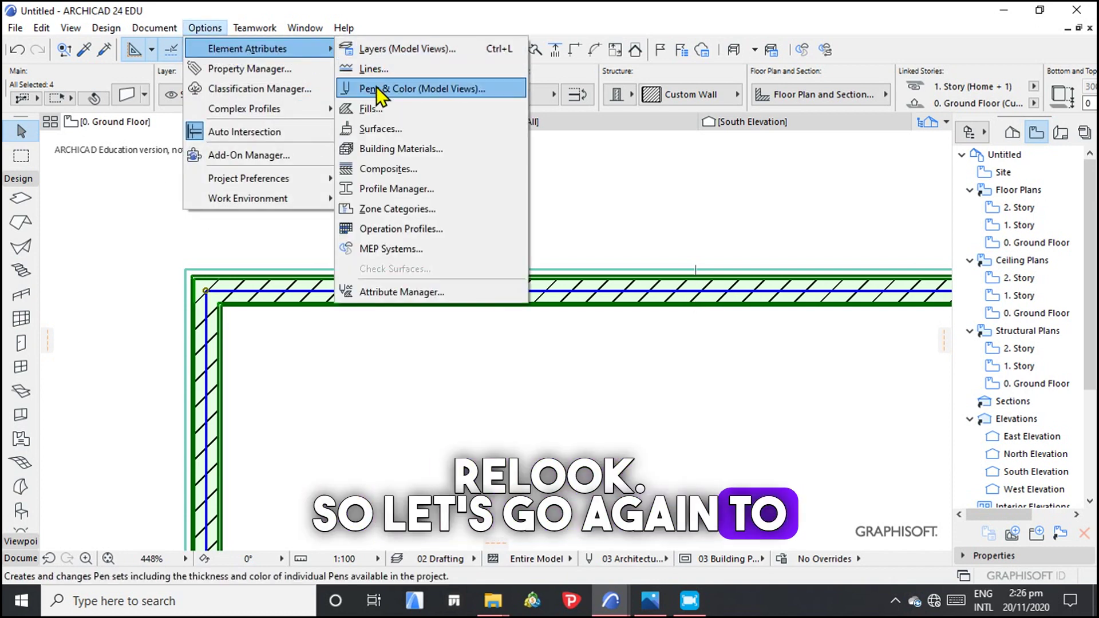
left_click(382, 168)
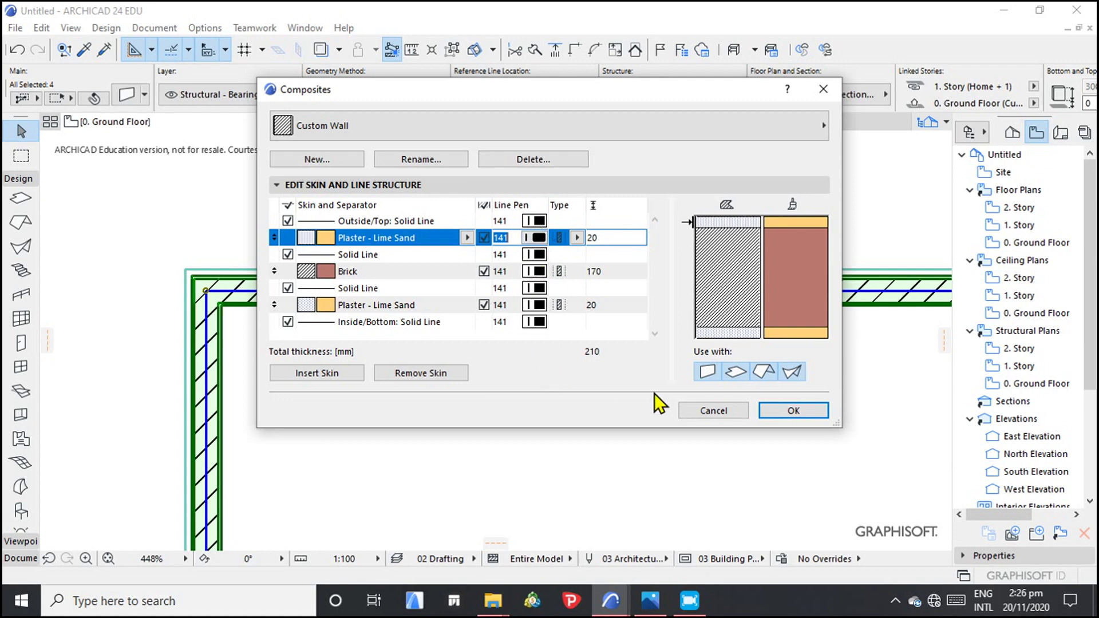
left_click(795, 414)
left_click(572, 228)
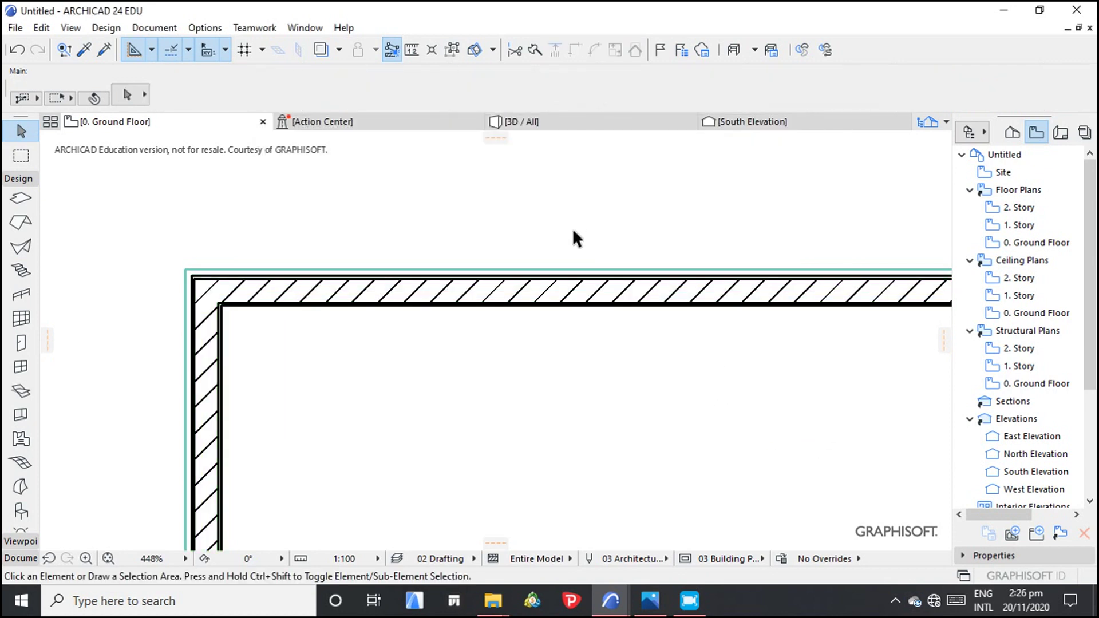
scroll(541, 313, "down", 5)
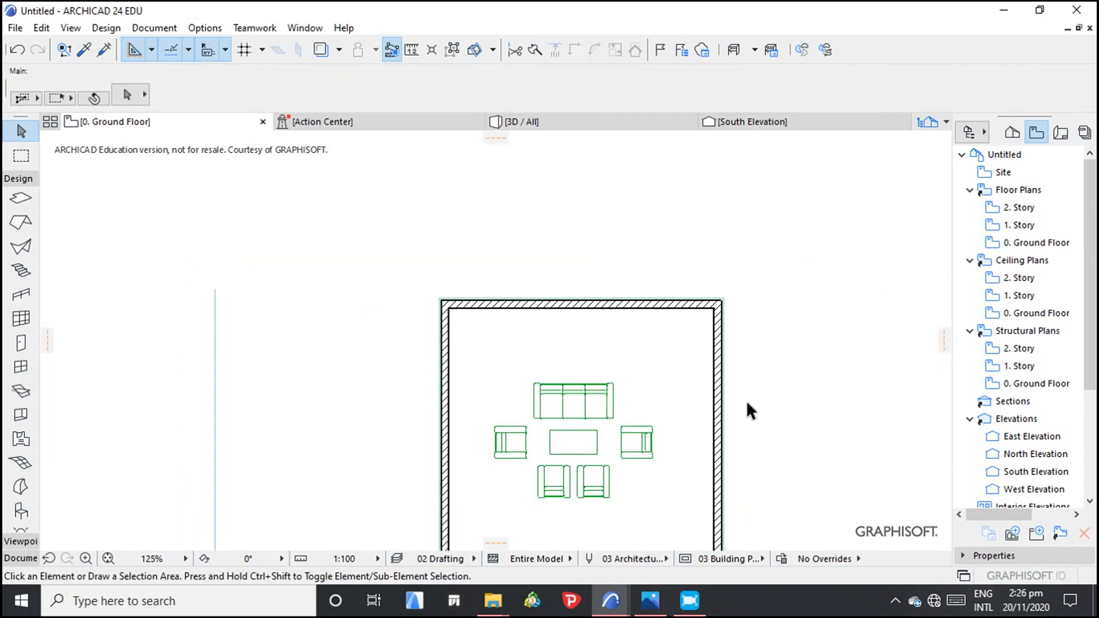
scroll(710, 435, "down", 2)
scroll(658, 520, "up", 1)
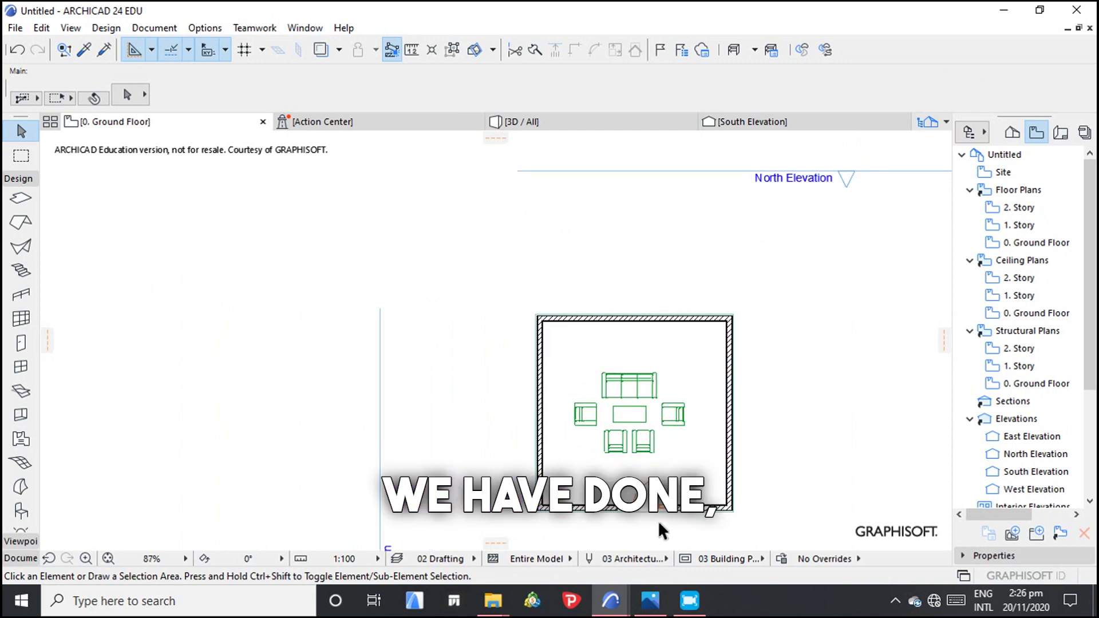
scroll(658, 521, "up", 1)
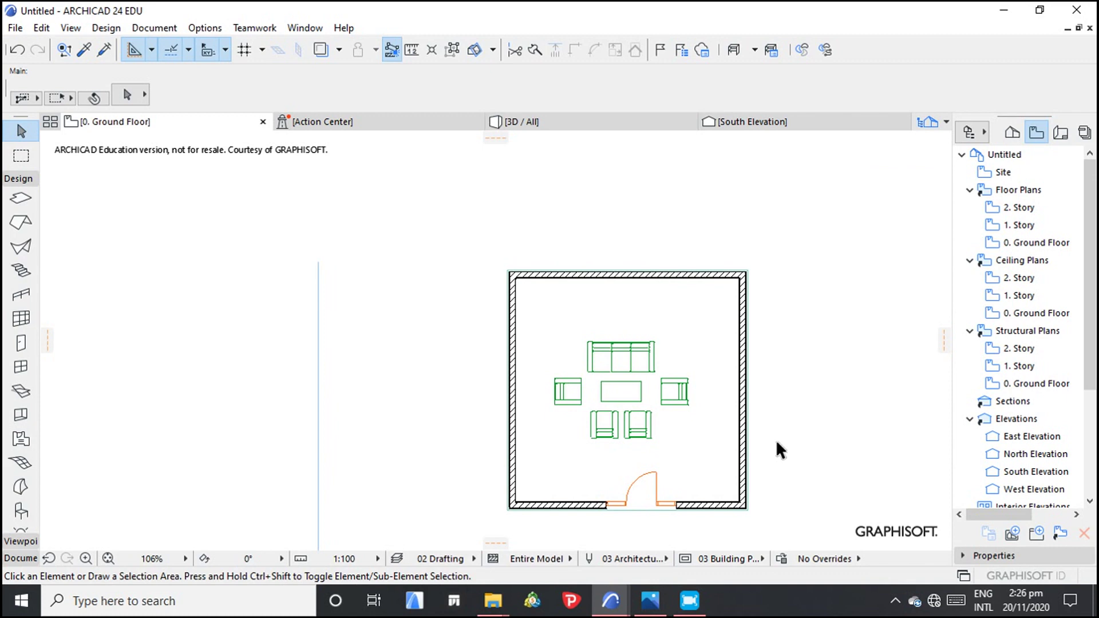
scroll(775, 439, "up", 2)
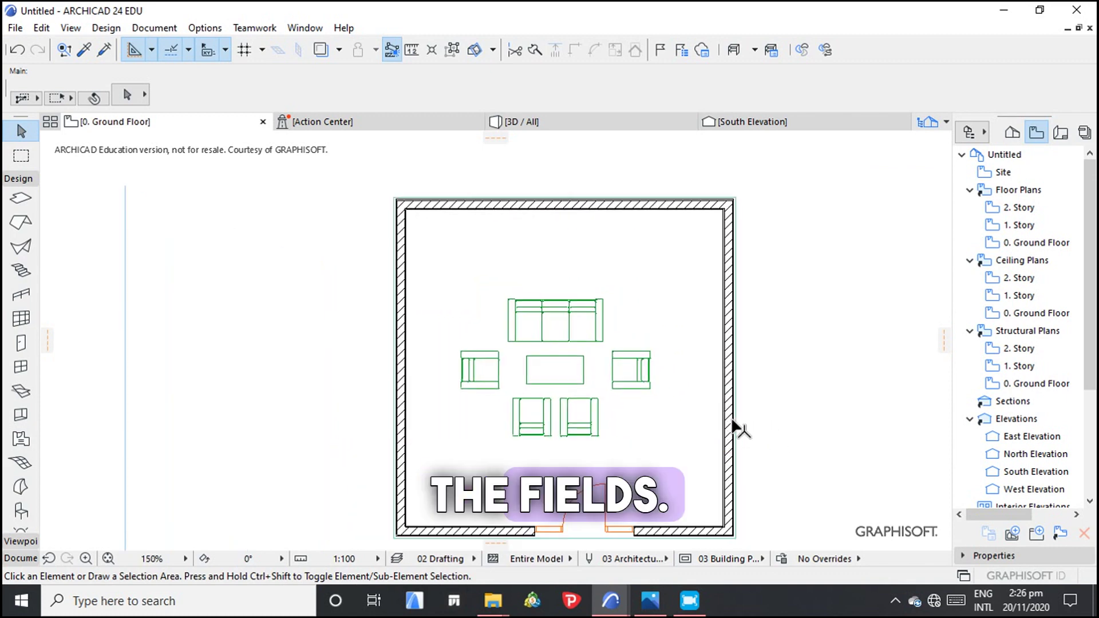
scroll(745, 422, "up", 2)
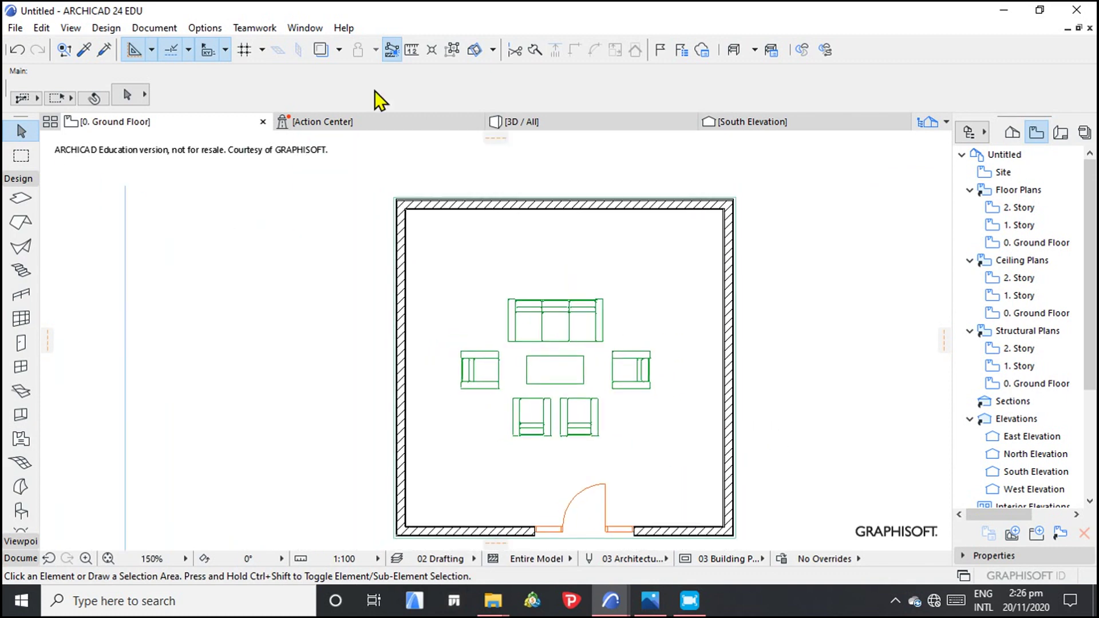
left_click(203, 28)
mouse_move(296, 50)
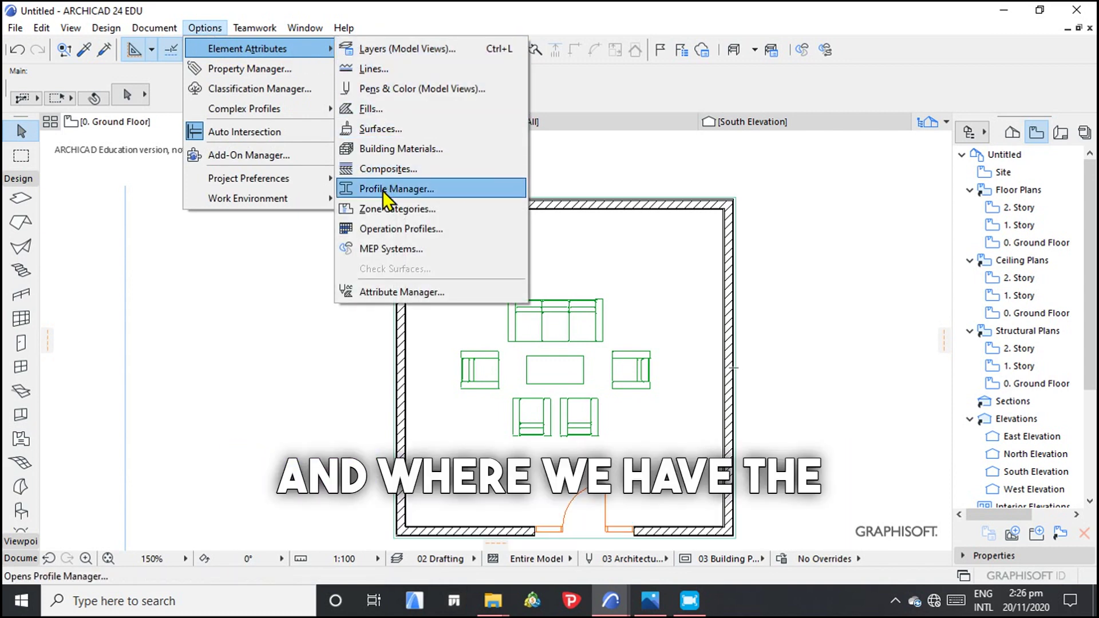
left_click(819, 312)
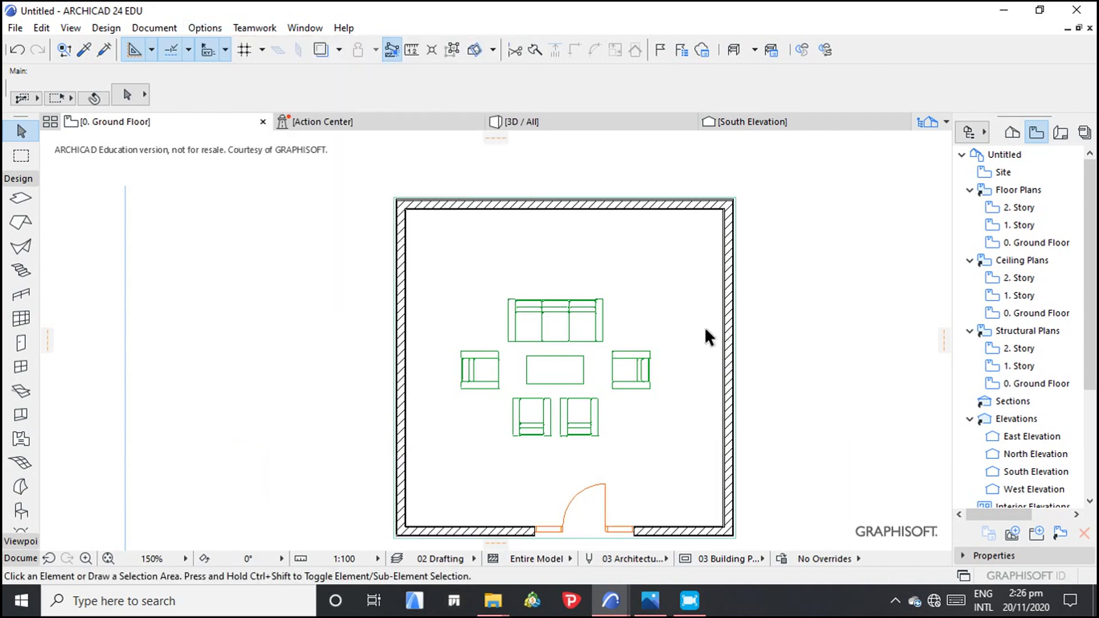